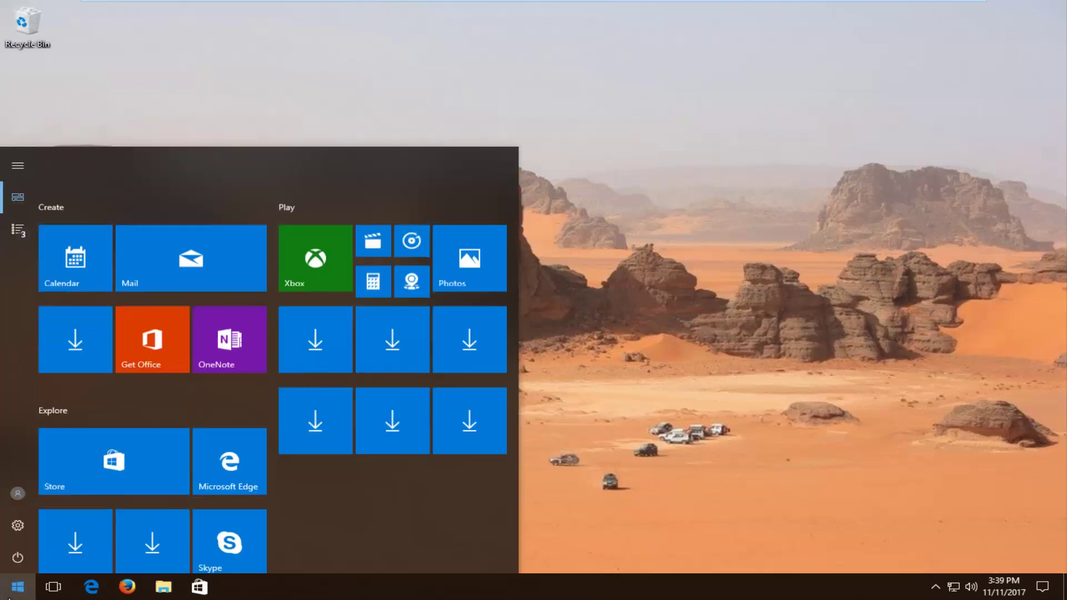
Step: Open Google Chrome in a maximized window and go to google.com
text(chrome)
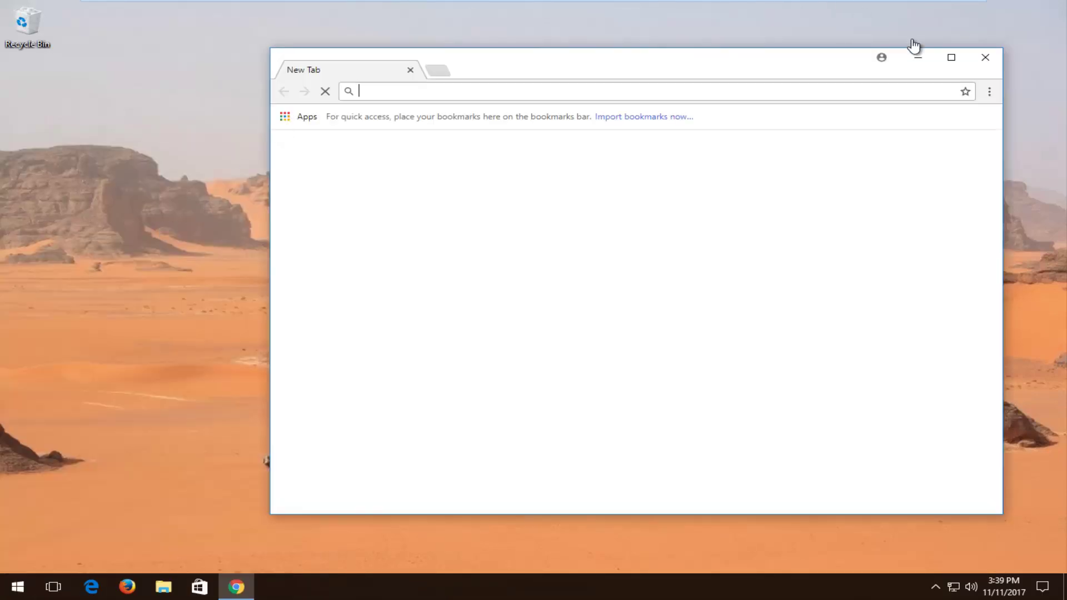
click(951, 57)
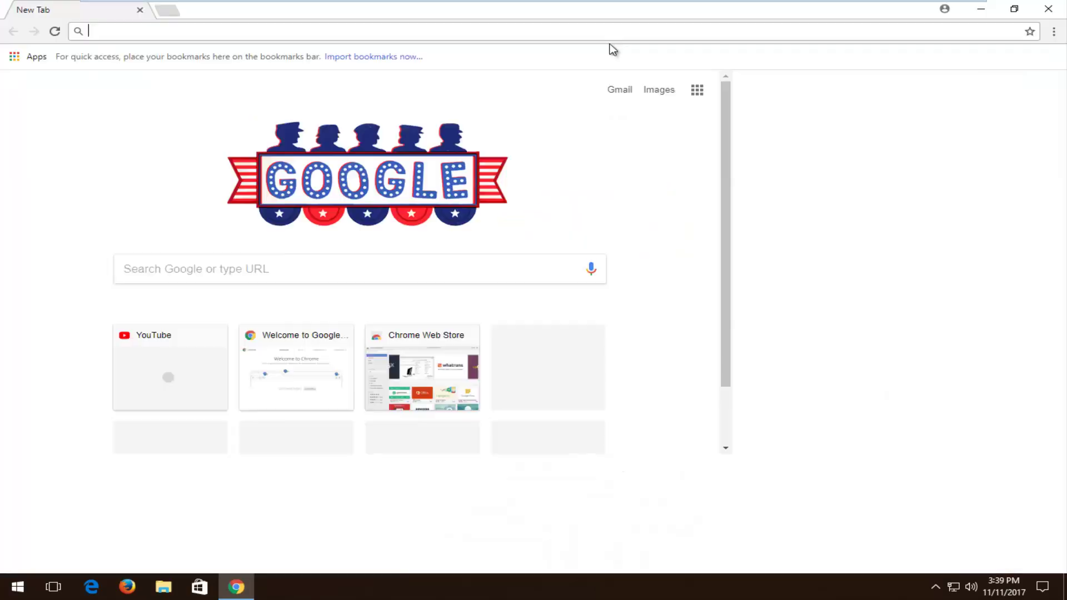
text(google.com)
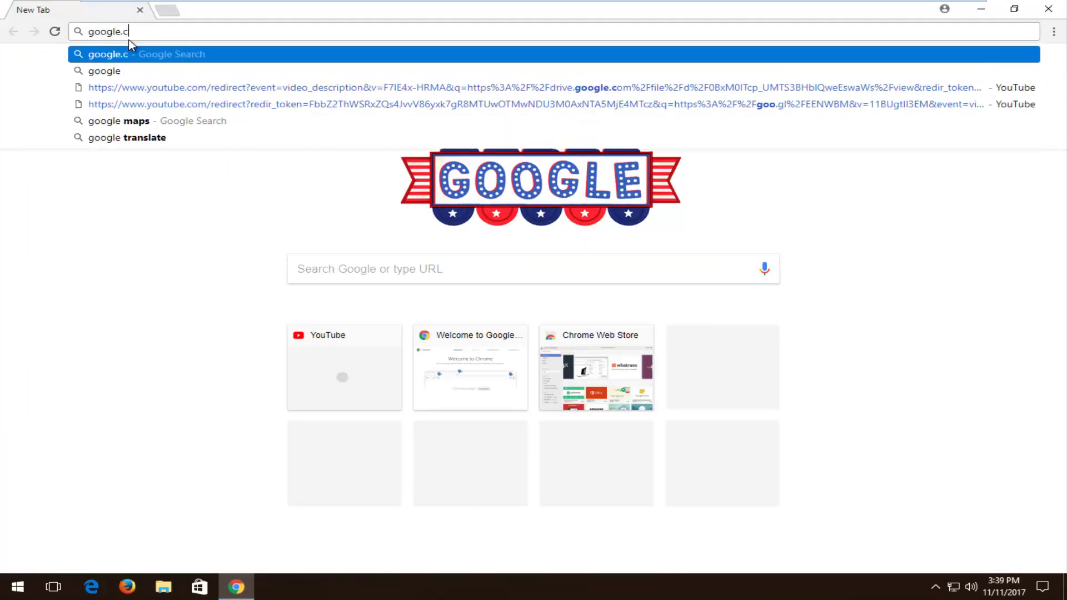
key(Return)
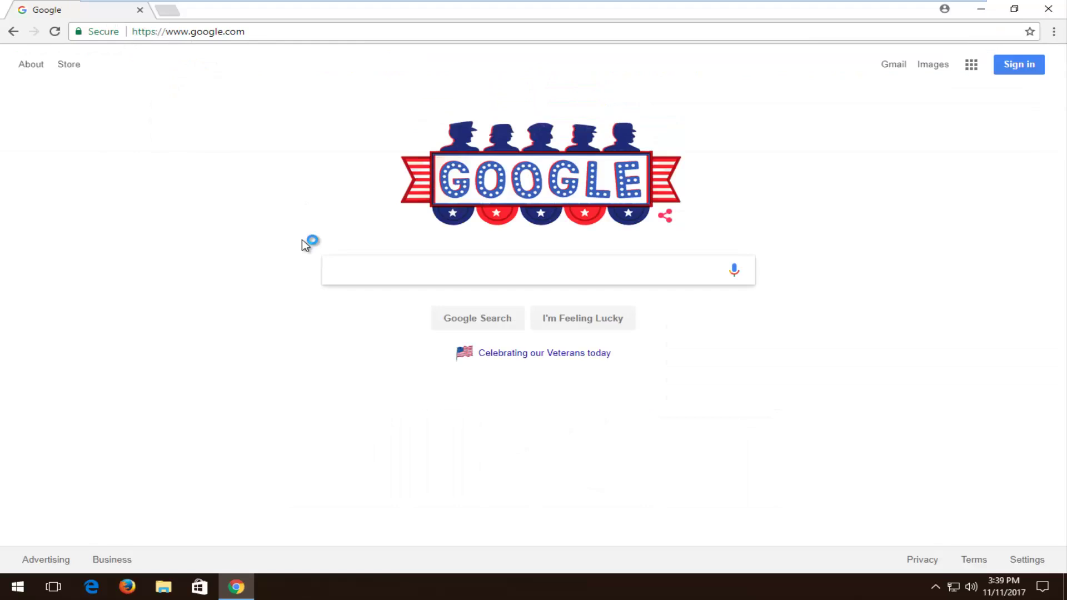
Step: Search Google for "vcruntime140.dll download"
text(vcrunti)
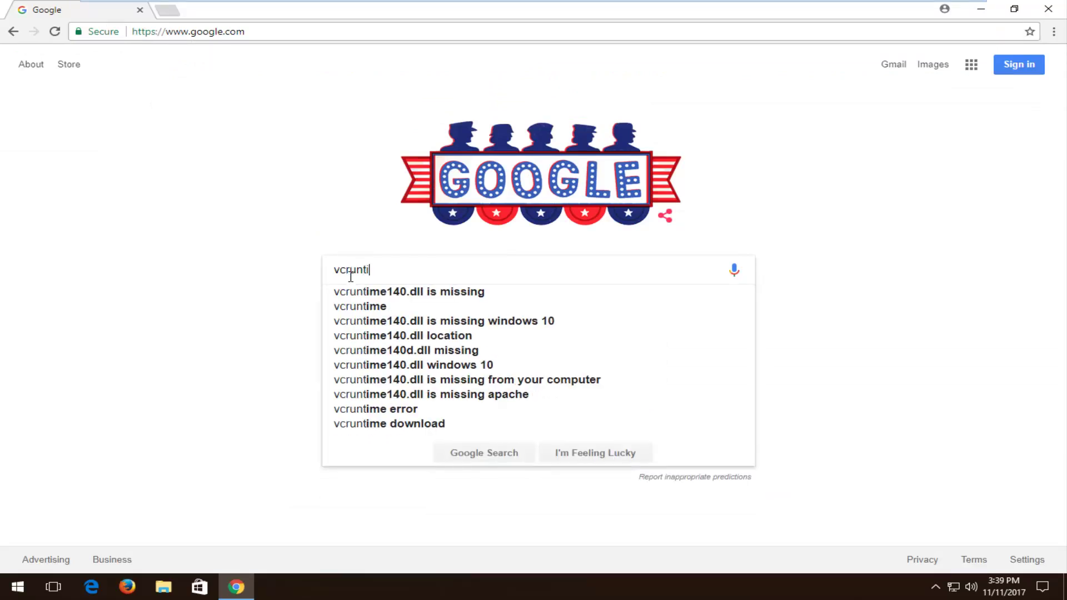
text(me140.dll)
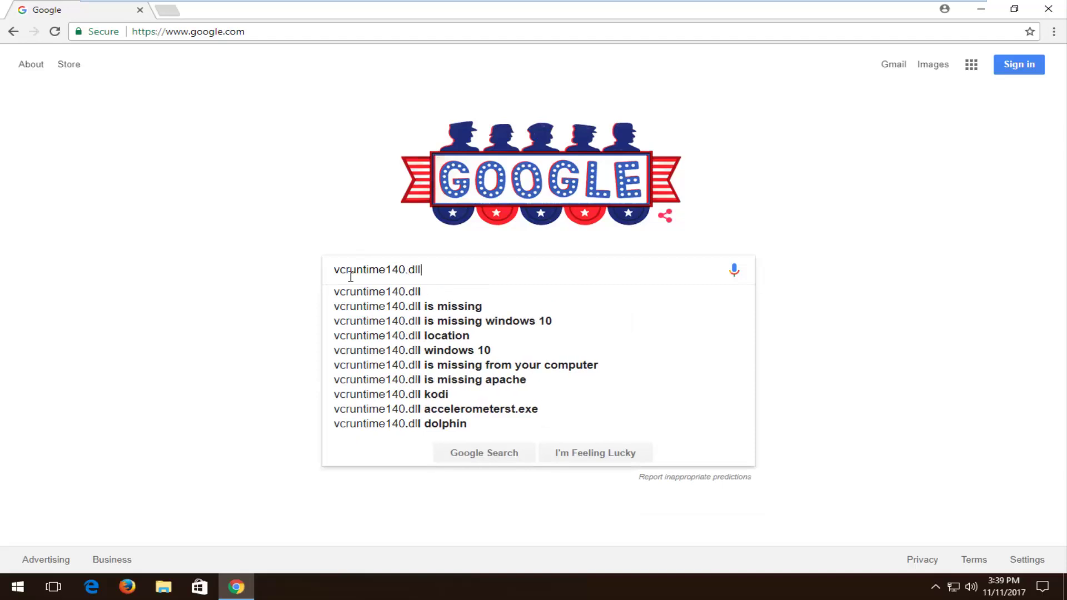
text( download)
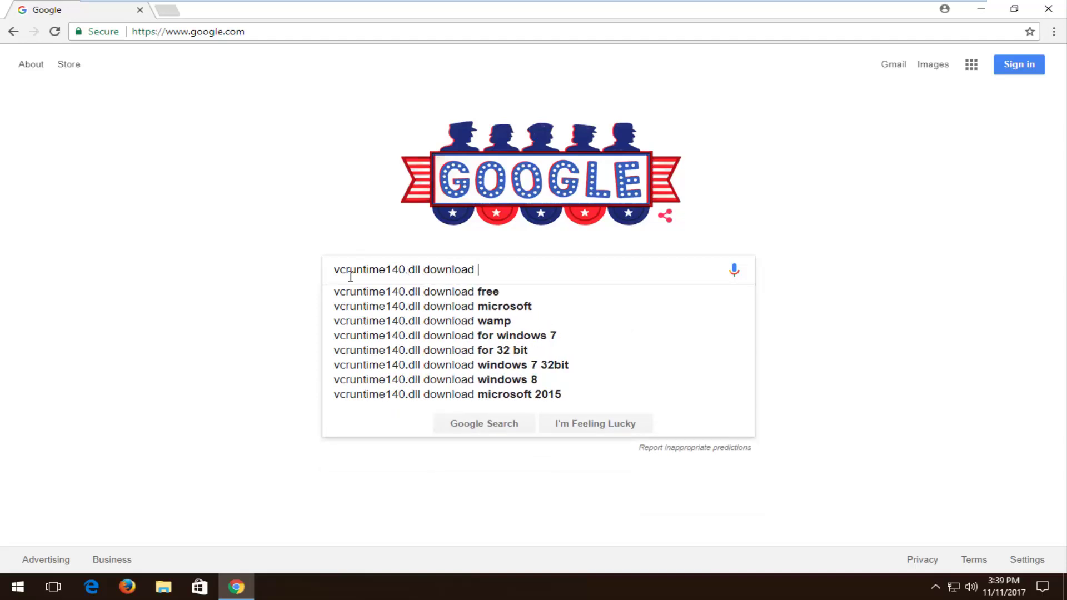
key(Return)
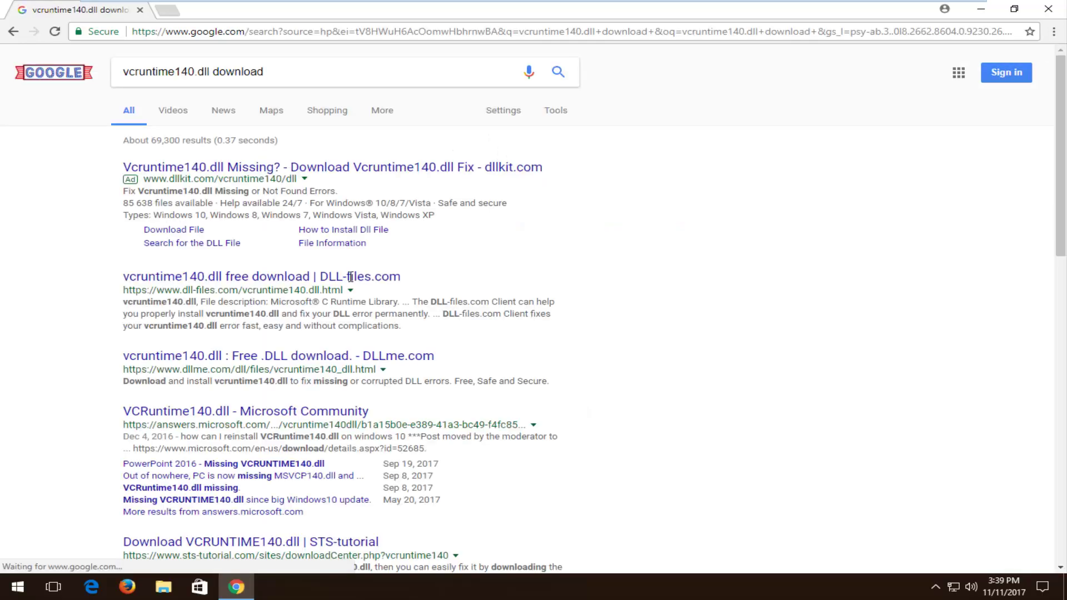
Step: Open the DLL-files.com result for vcruntime140.dll and bring up its list of available versions
scroll(261, 261, down, 1)
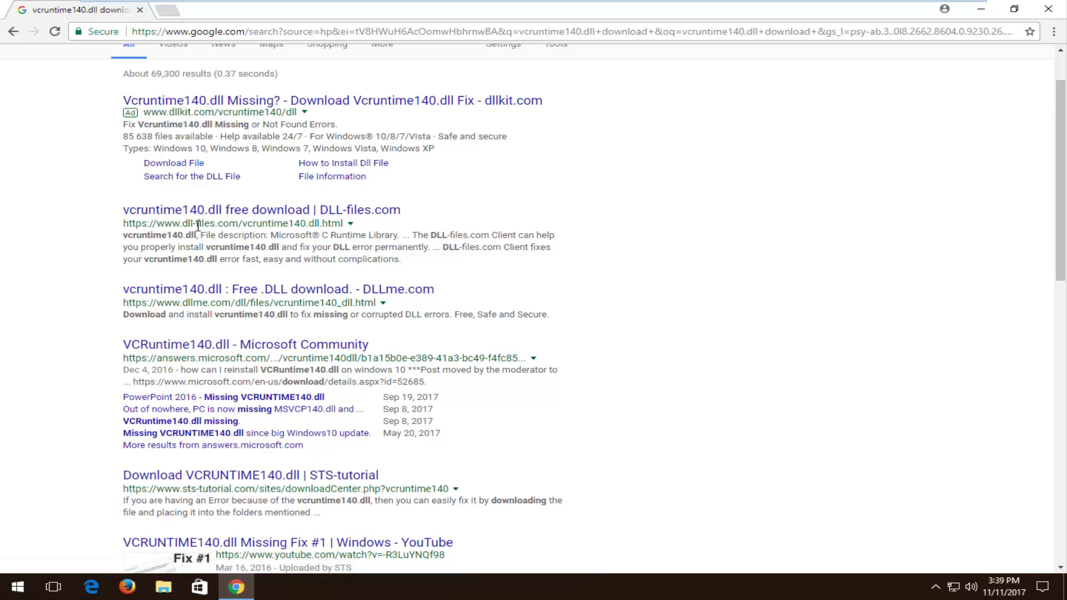
click(167, 217)
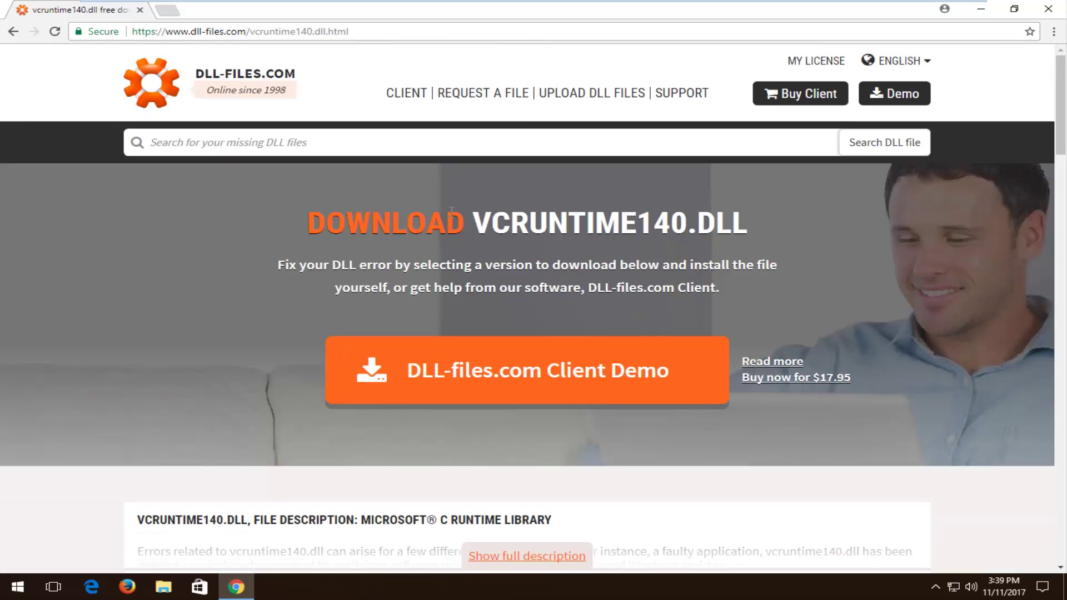
scroll(451, 210, down, 3)
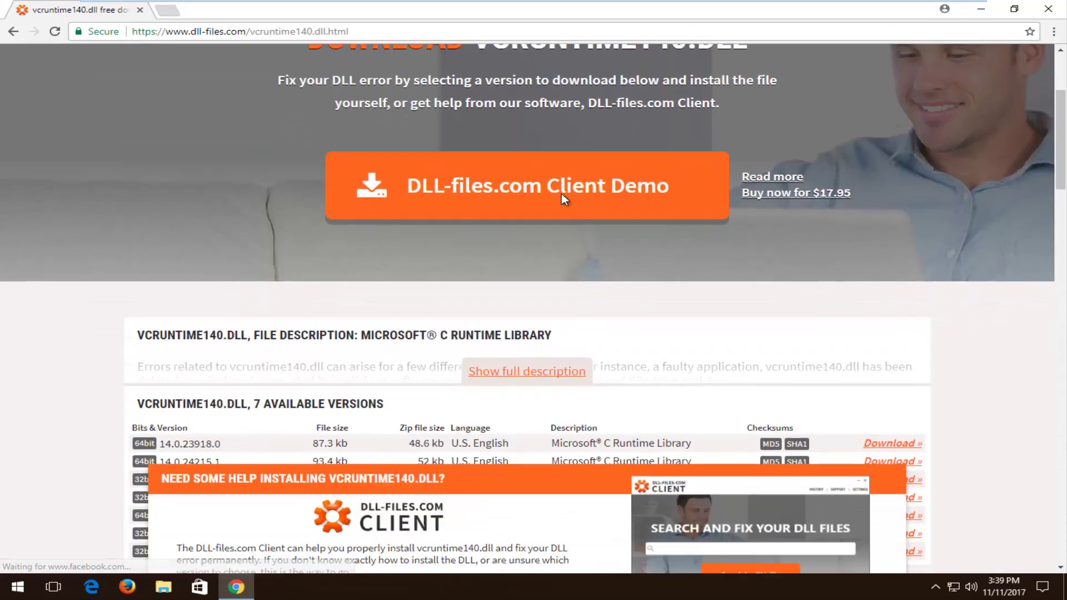
scroll(561, 193, down, 3)
scroll(536, 226, down, 2)
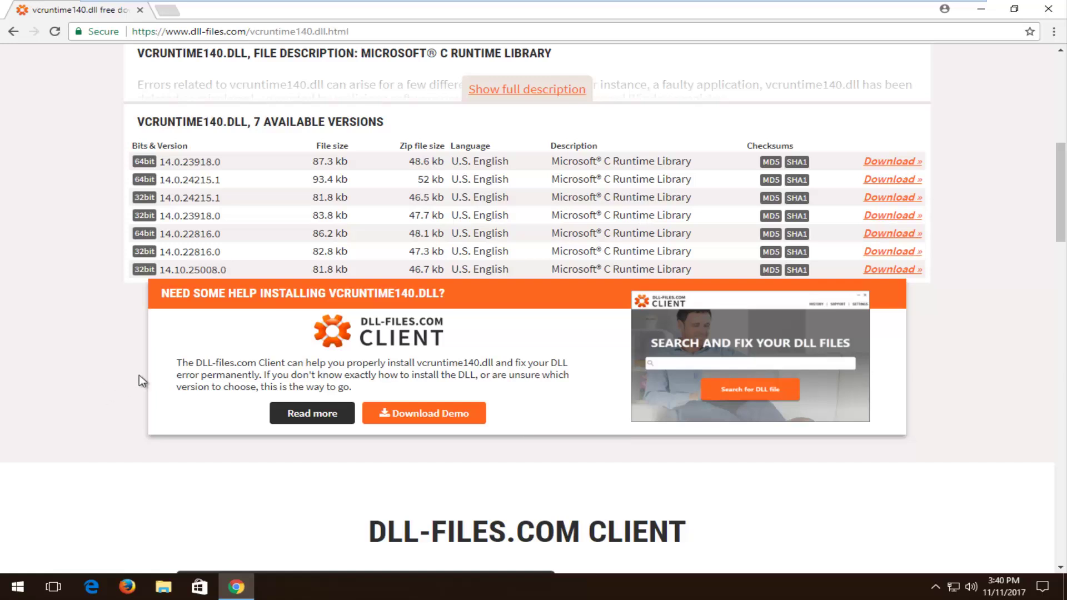
Step: Check the computer's system type in the Windows System information window and close it
click(17, 586)
text(system)
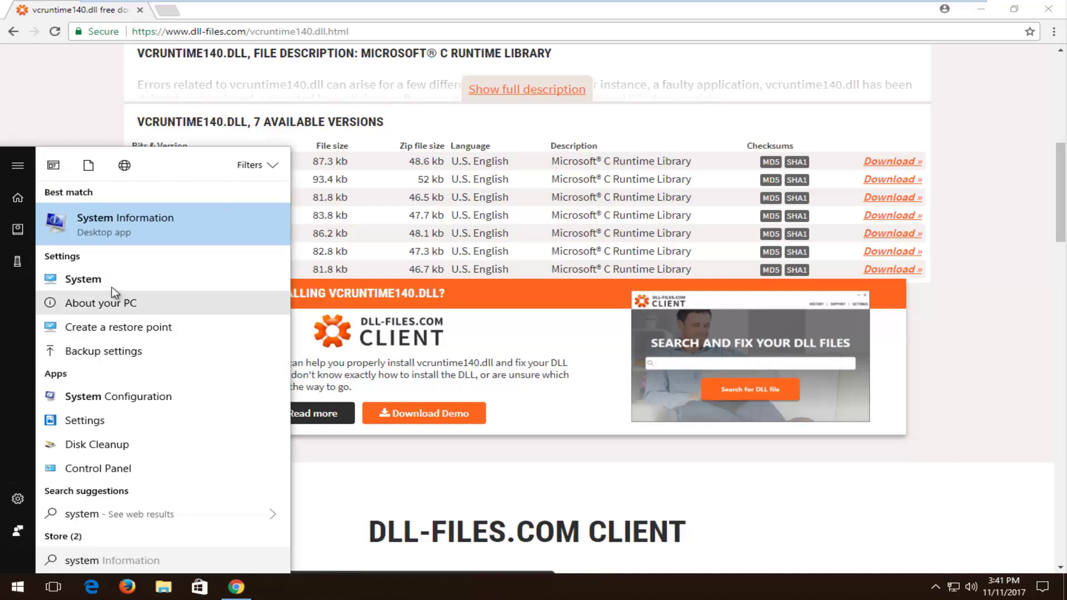
click(99, 279)
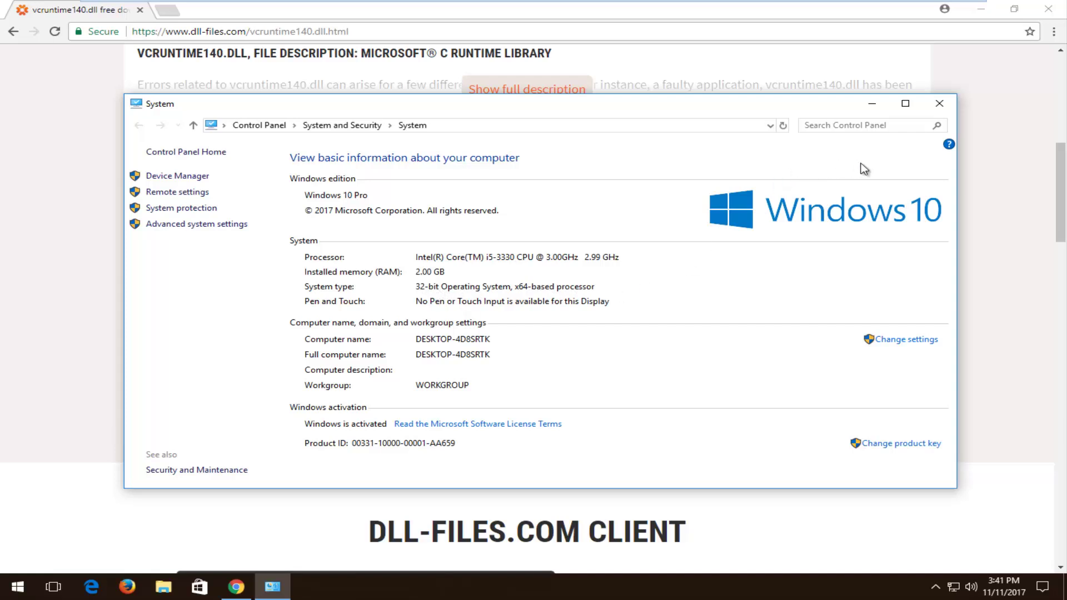
click(937, 105)
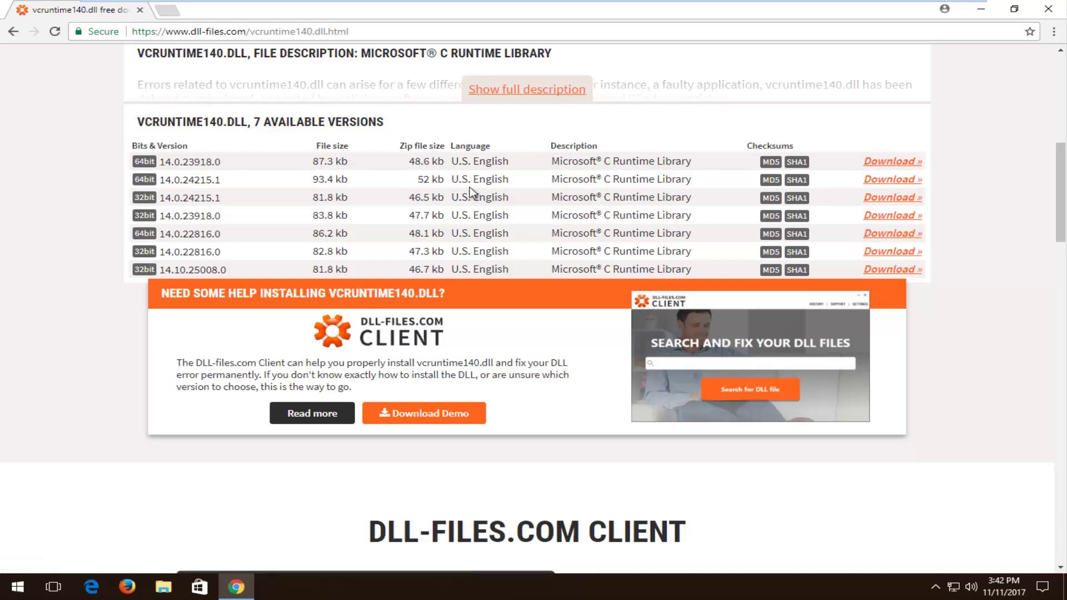
Step: Download the 64-bit version 14.0.23918.0 of vcruntime140.dll as a zip file and minimize the browser
click(887, 165)
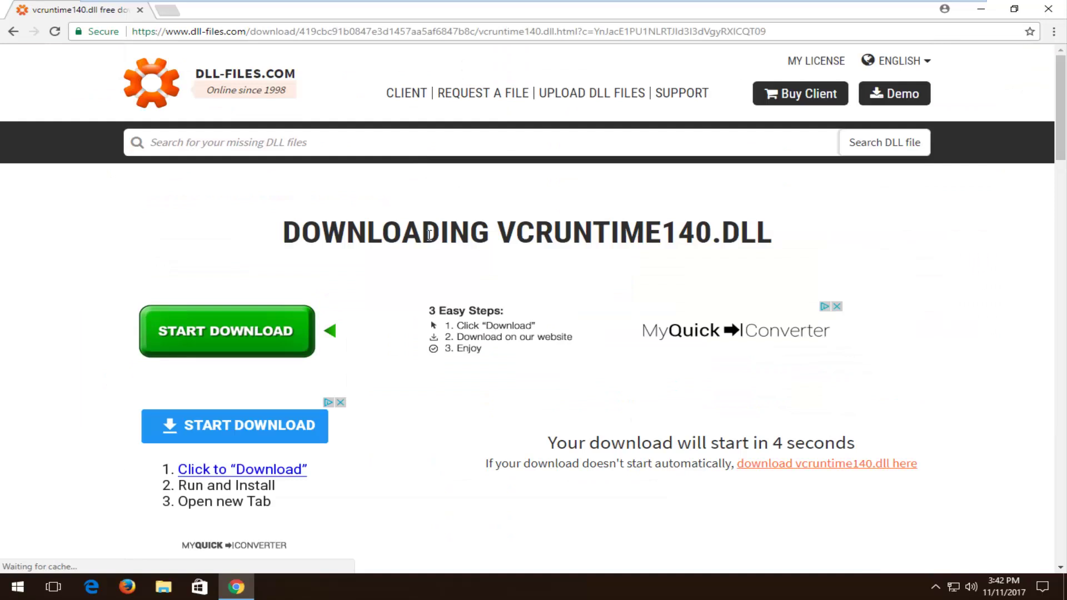
scroll(429, 236, down, 2)
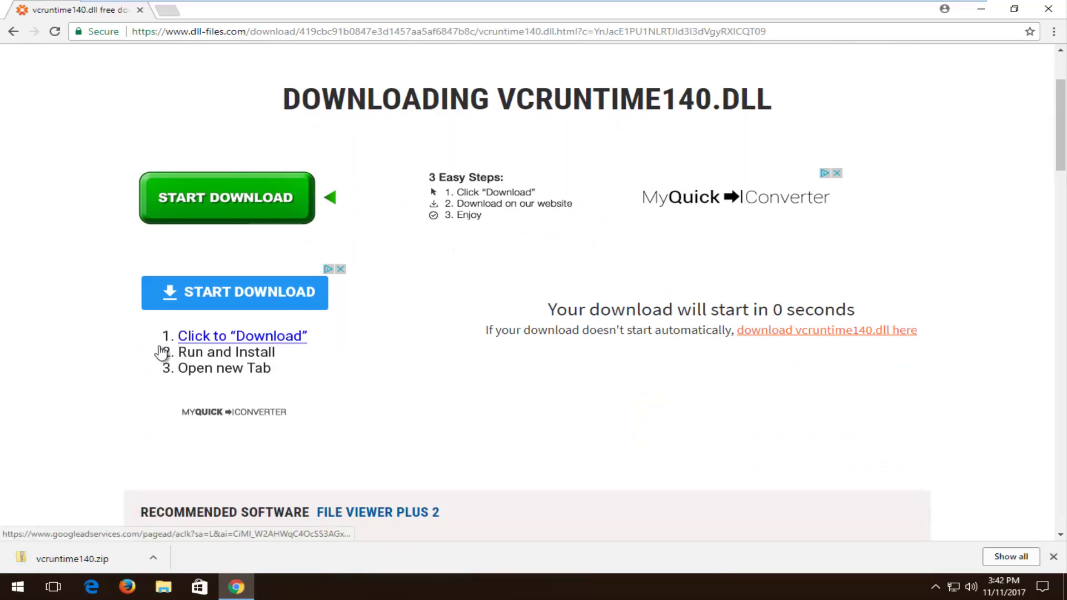
scroll(162, 355, down, 1)
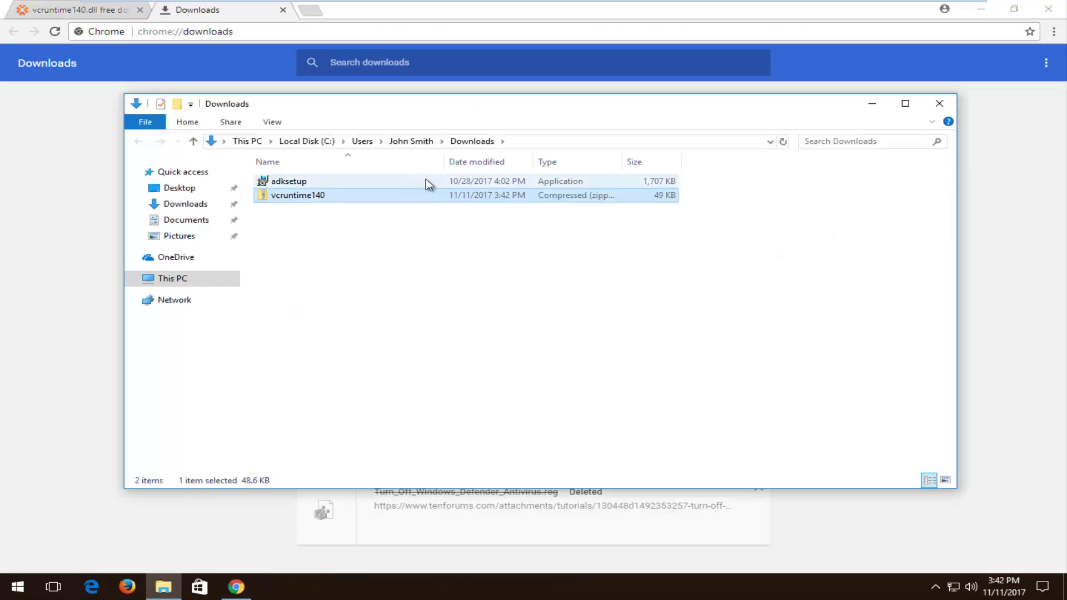
click(982, 8)
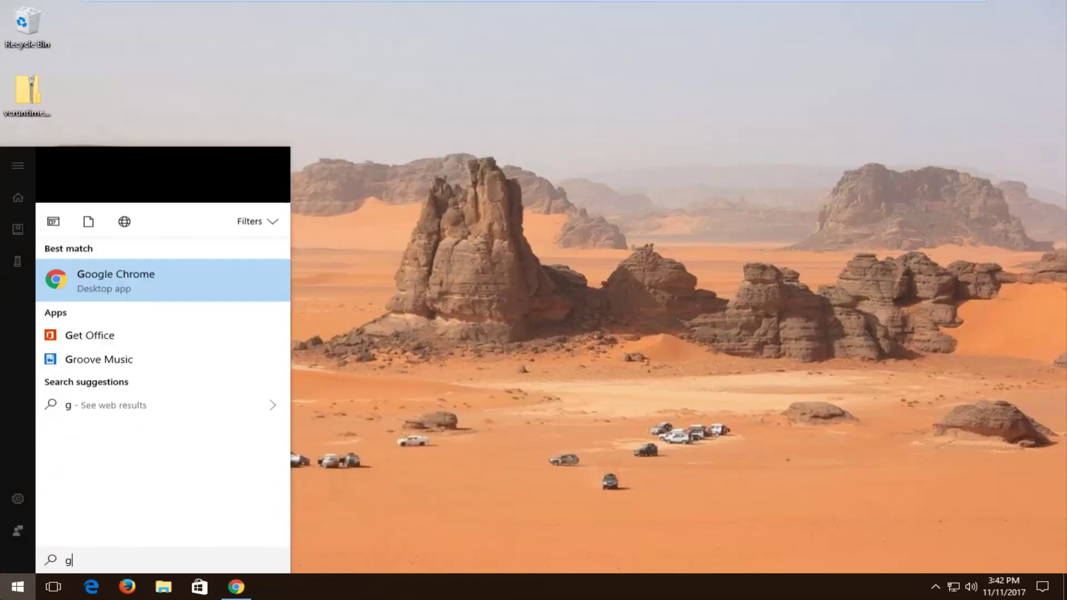
Step: Find File Explorer Options by searching for "folder options" and set it to show hidden files, folders, and drives
key(BackSpace)
text(folder )
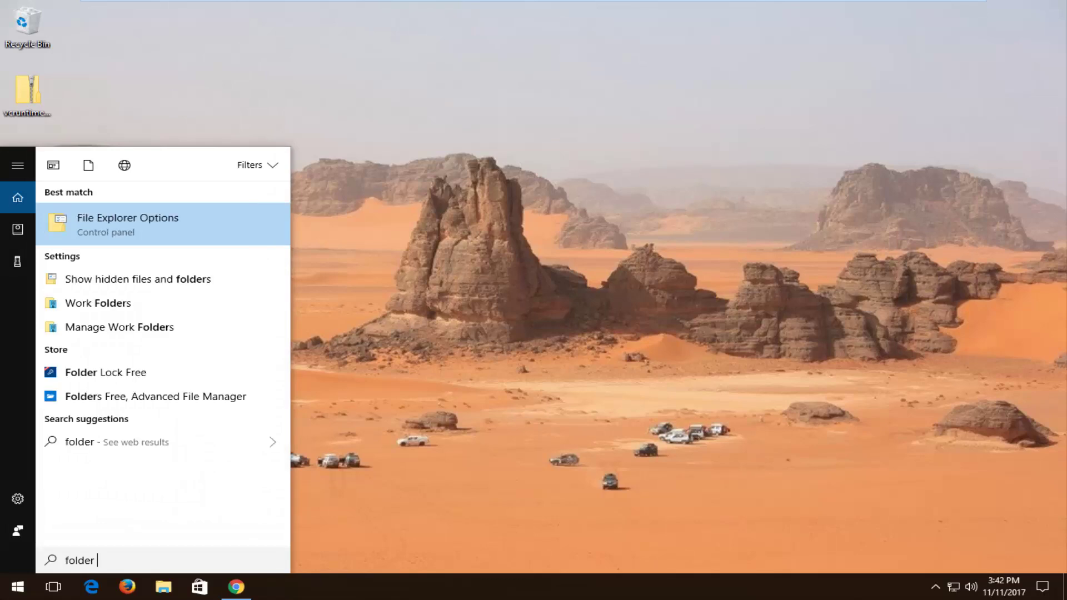
text(options)
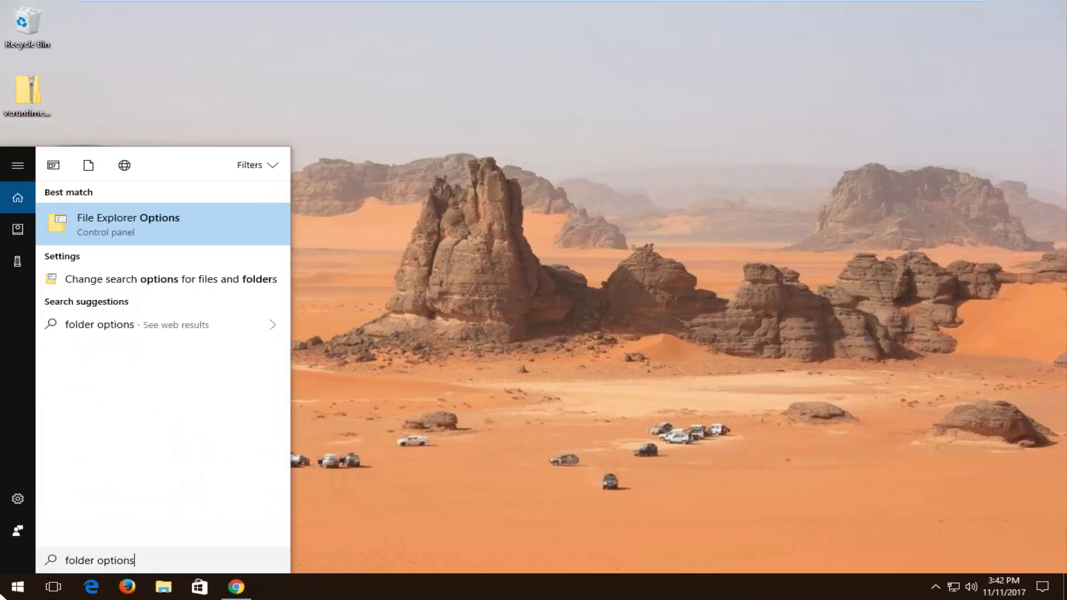
click(114, 231)
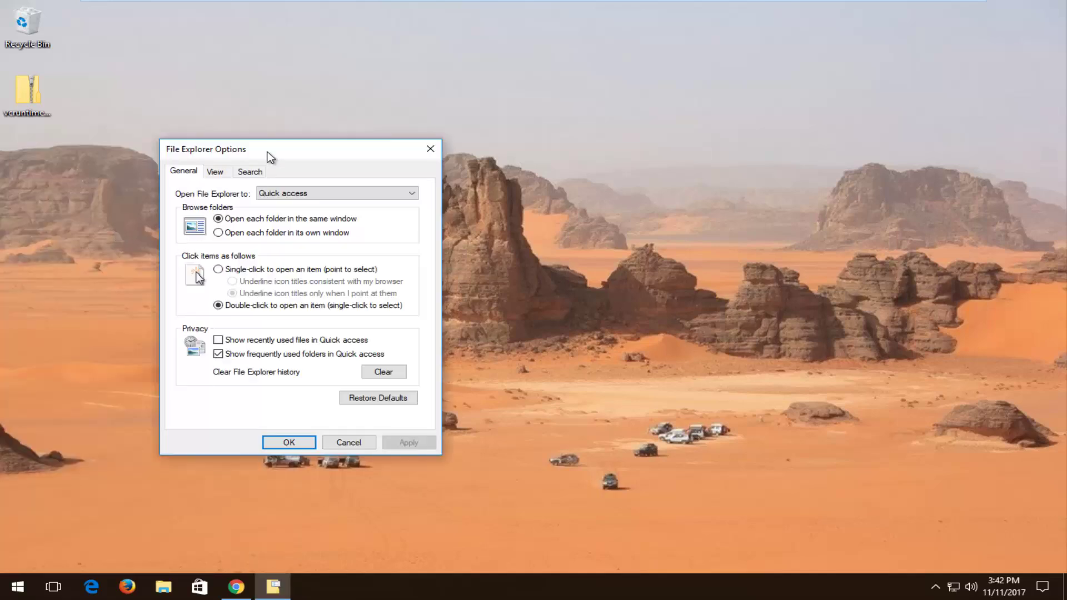
drag(299, 116, 306, 108)
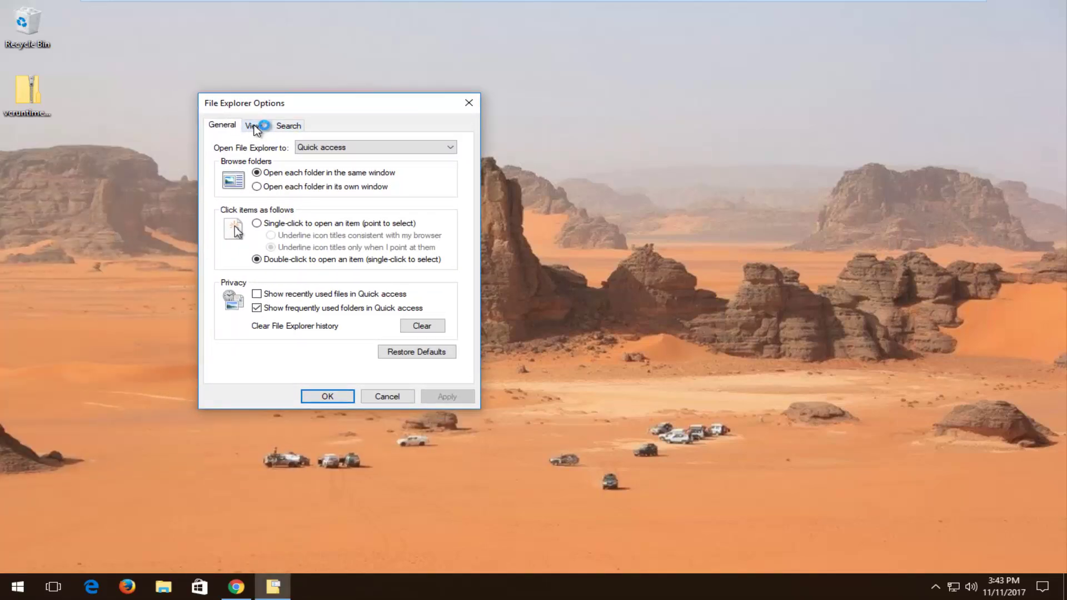
click(253, 128)
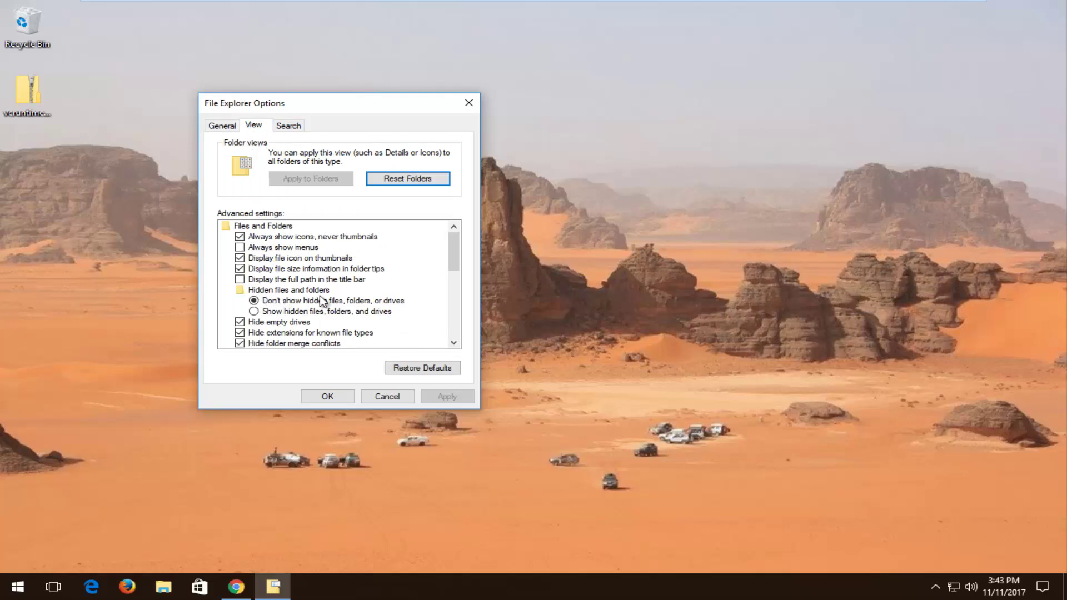
click(272, 312)
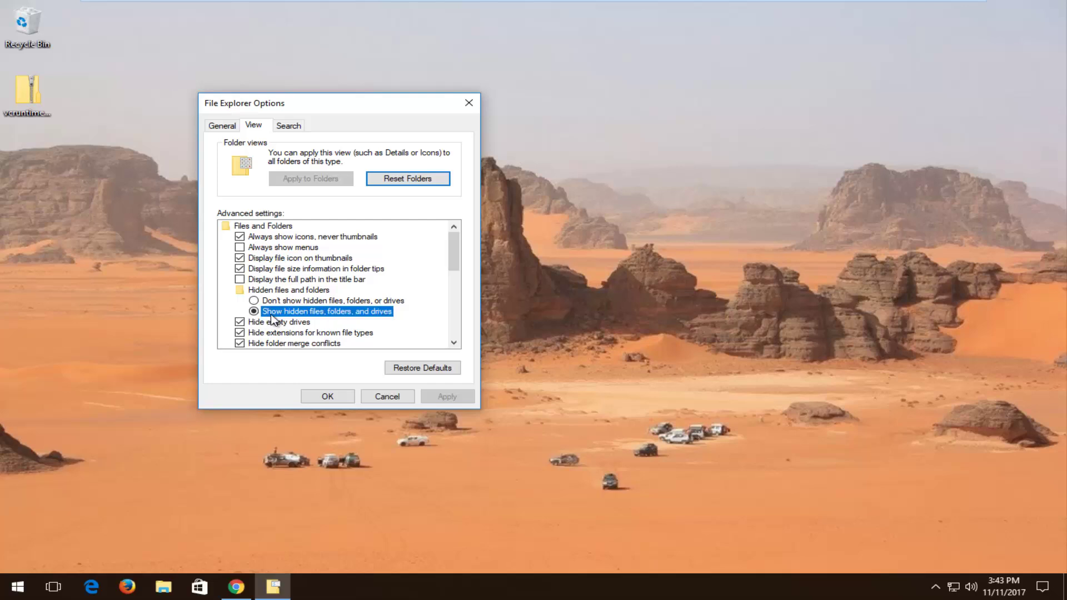
click(434, 392)
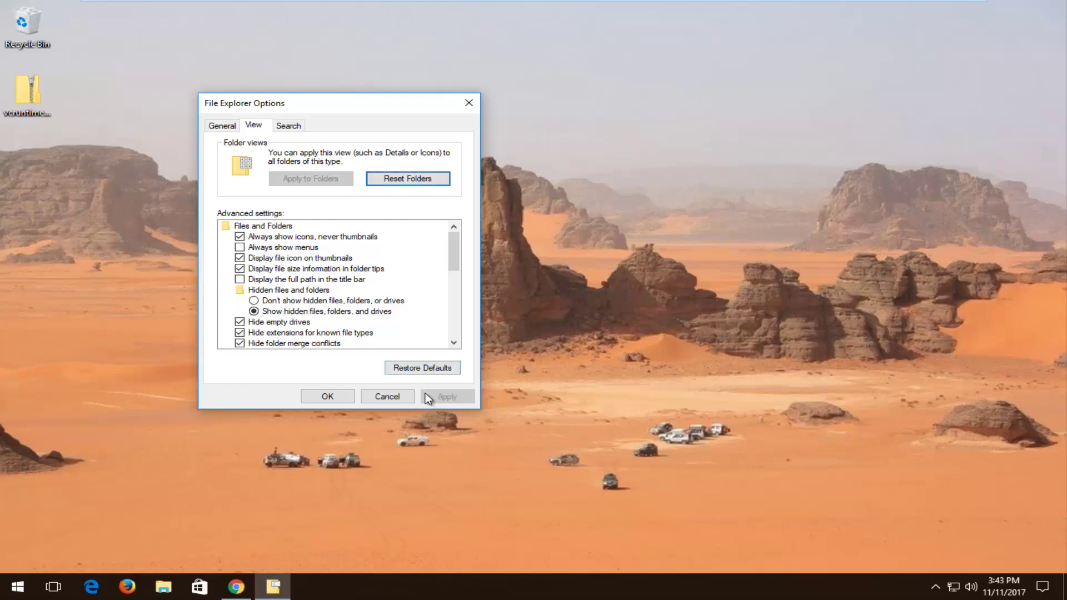
click(325, 397)
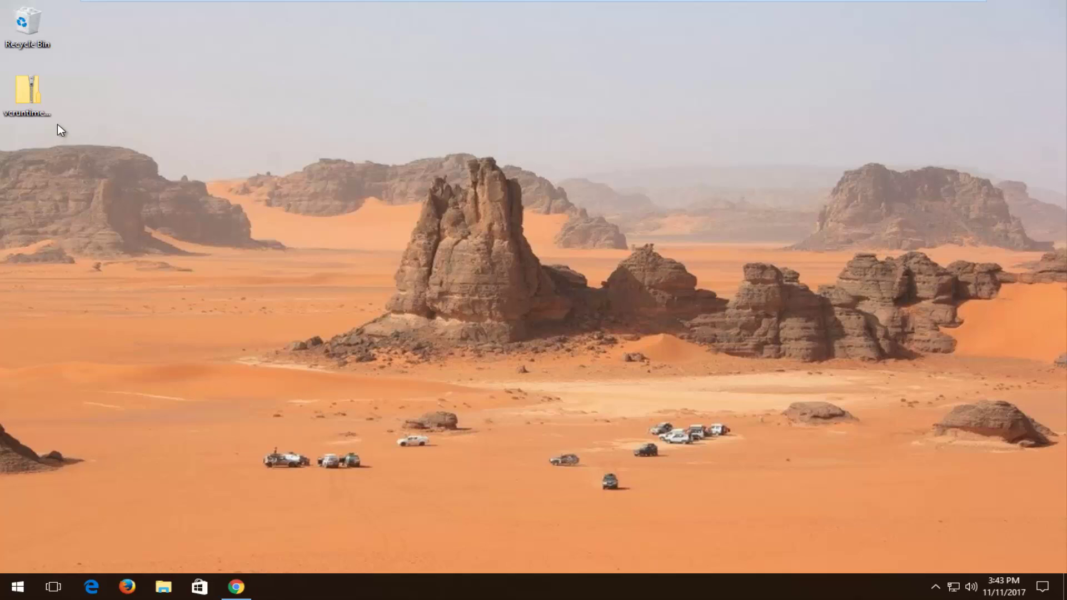
Step: Open the vcruntime140 zip on the desktop, view its README file and close the README
double_click(28, 92)
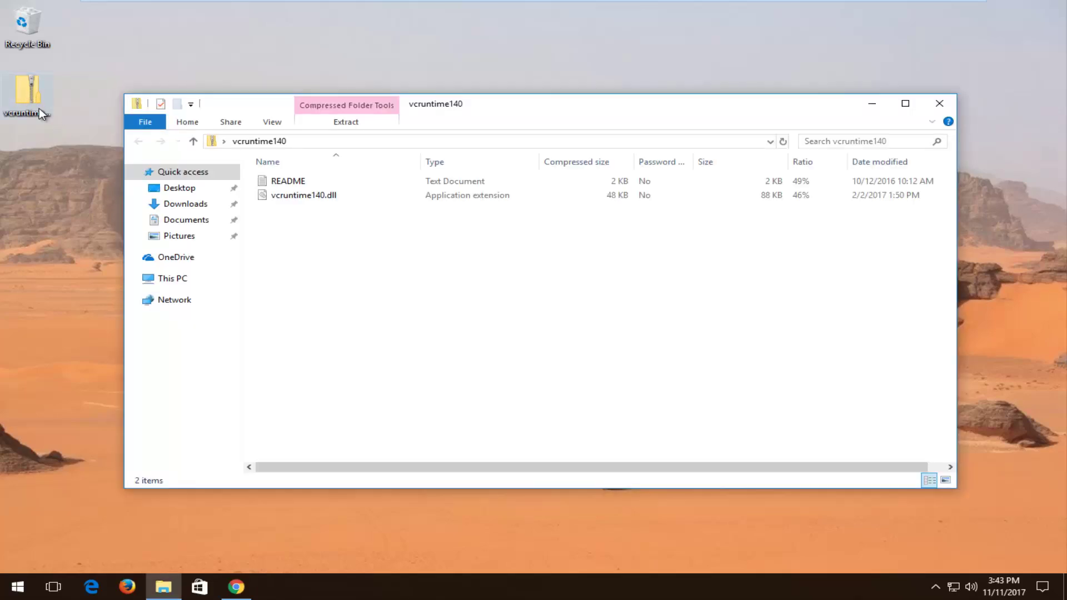
click(293, 195)
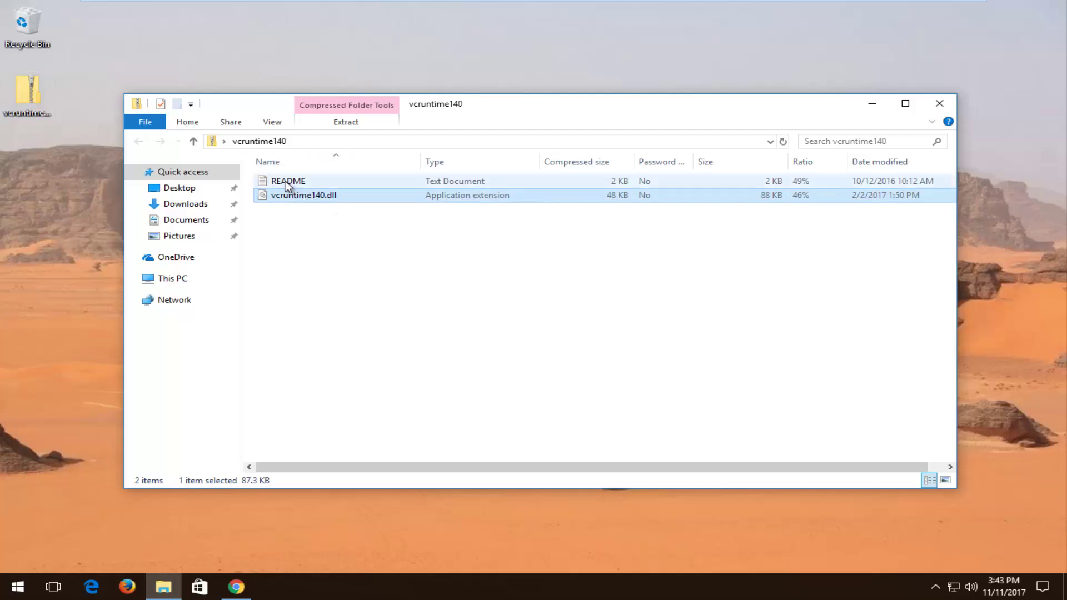
double_click(287, 183)
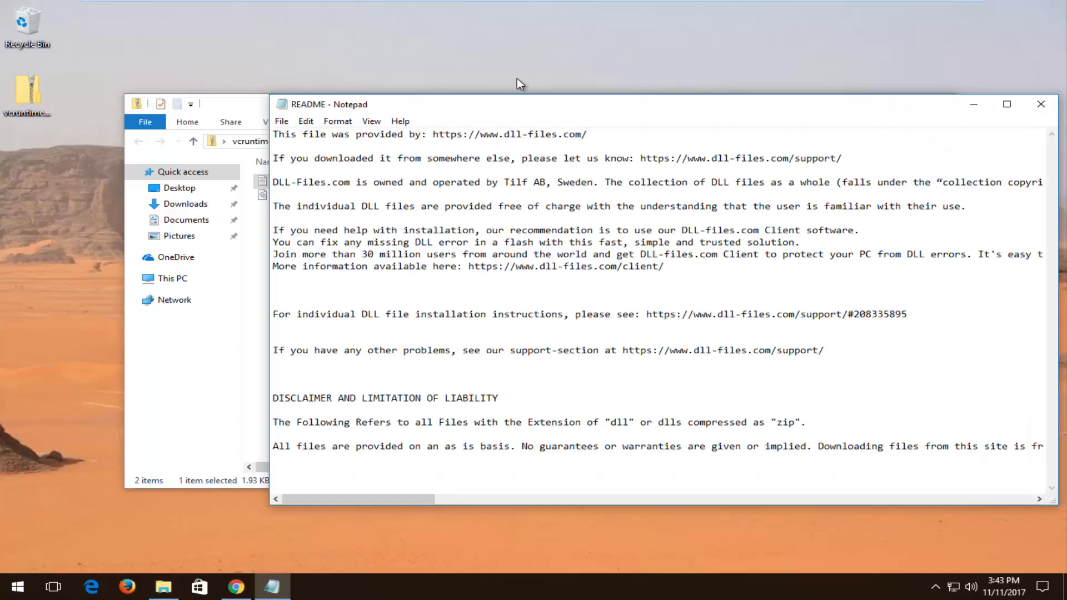
drag(541, 96, 431, 79)
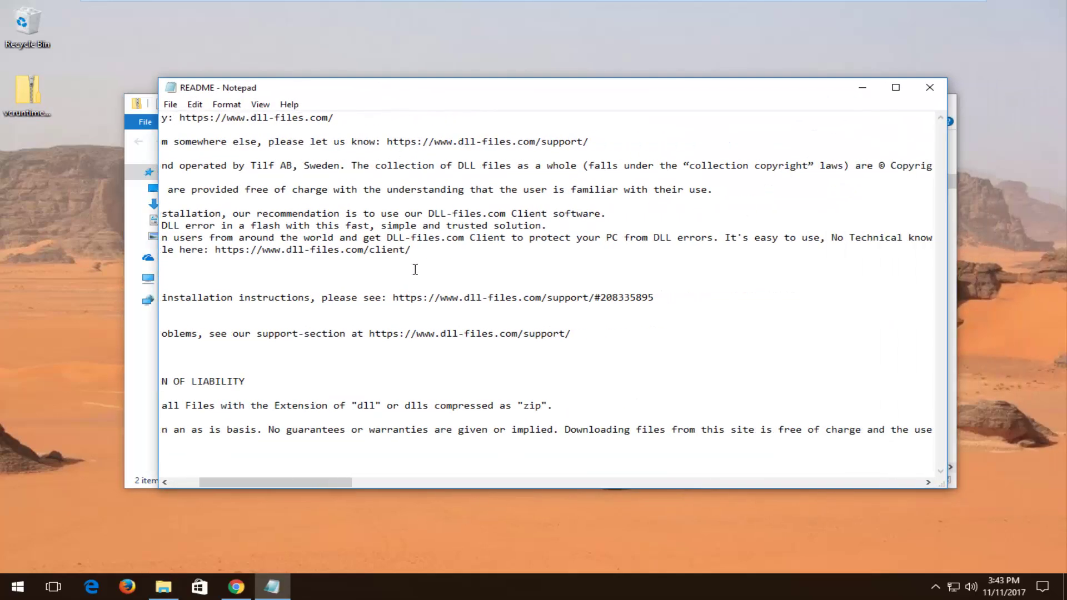
click(929, 87)
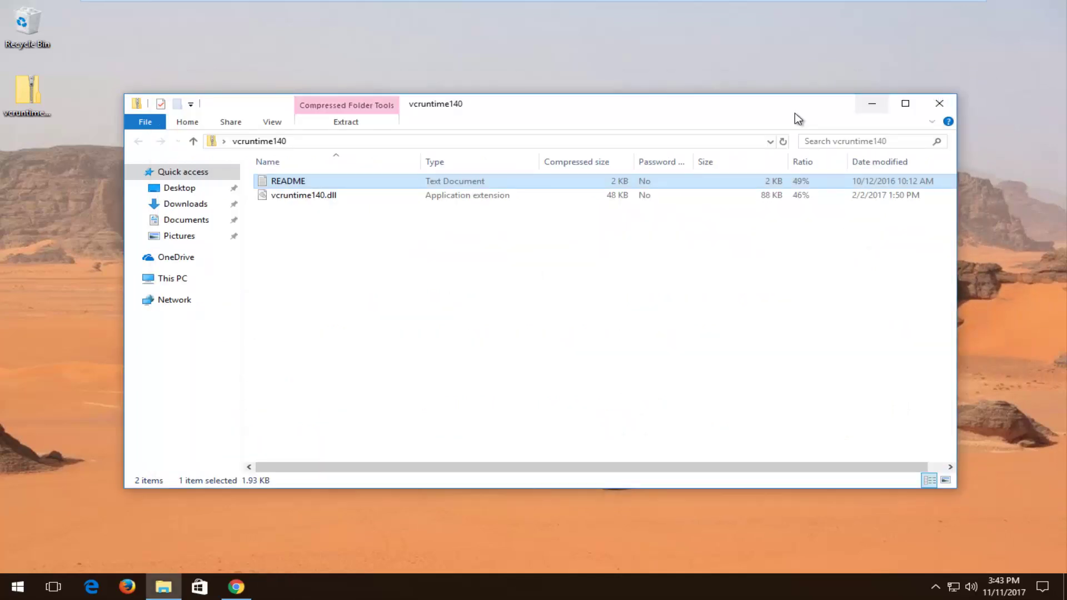
Step: Select vcruntime140.dll inside the opened zip folder and minimize that window
drag(689, 109, 638, 95)
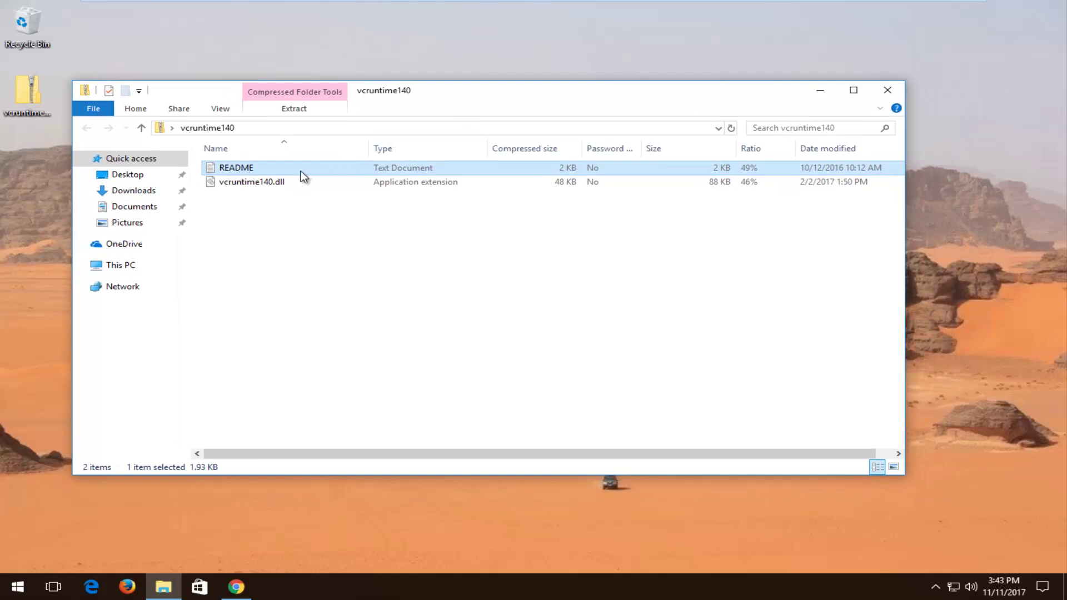
click(262, 182)
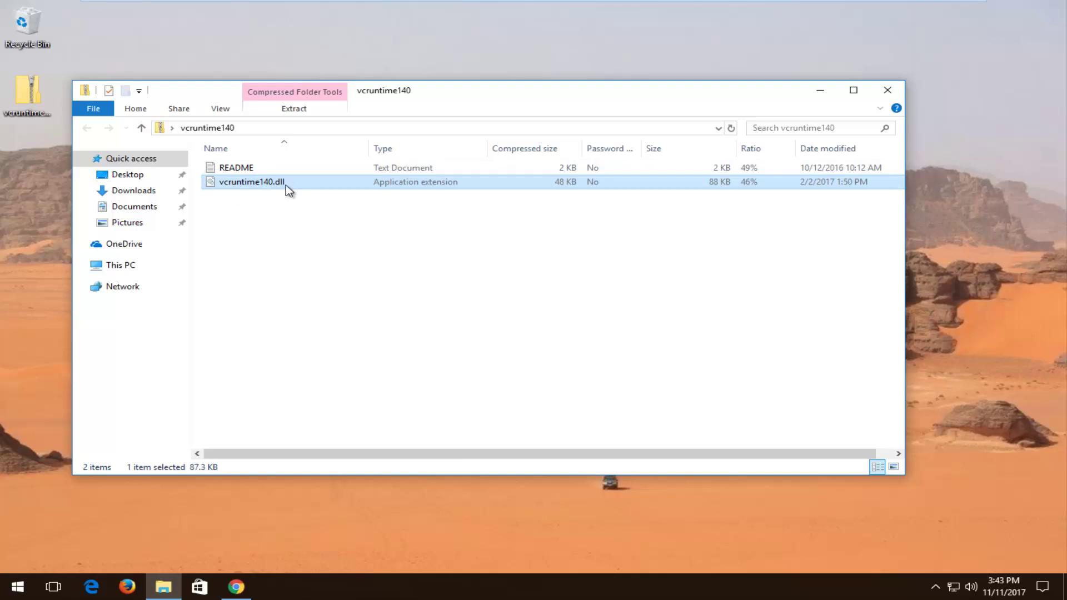
click(820, 90)
Step: Find This PC by searching for "this pc" and open the Windows folder on Local Disk (C:)
click(5, 584)
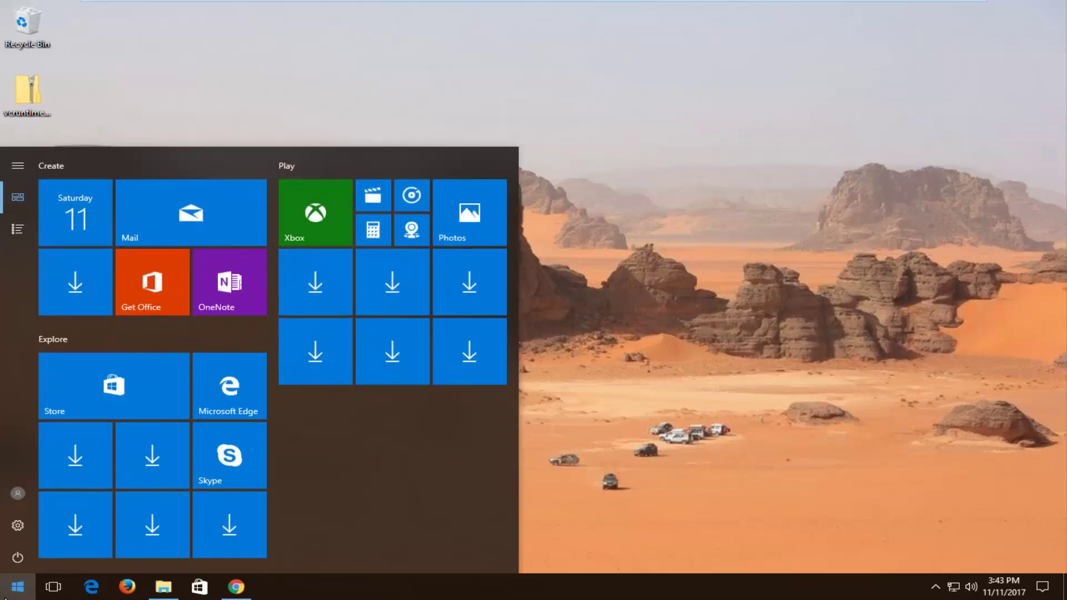
text(this pc)
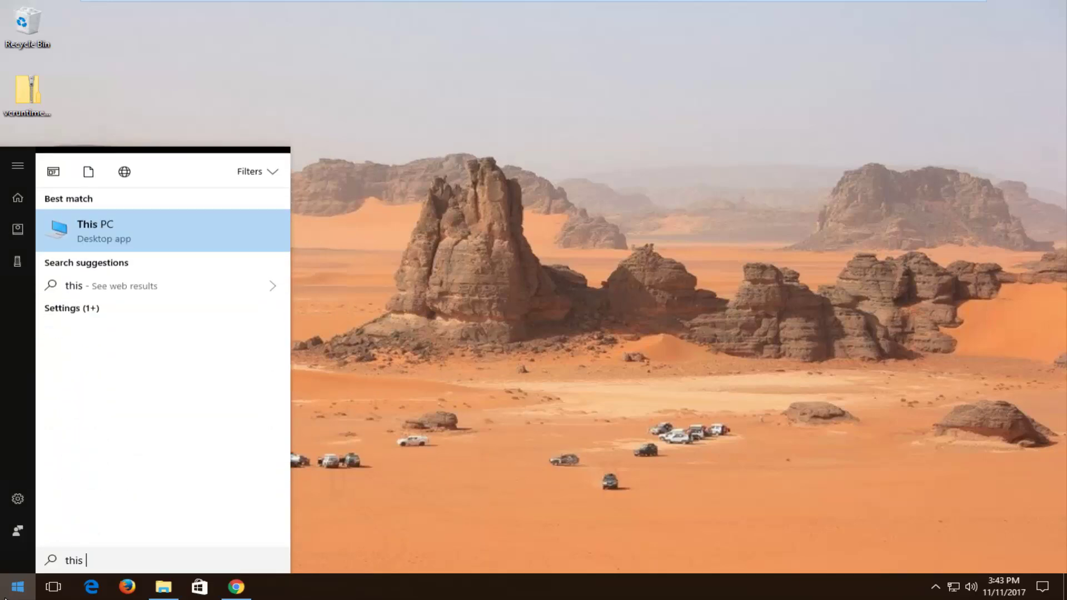
click(129, 222)
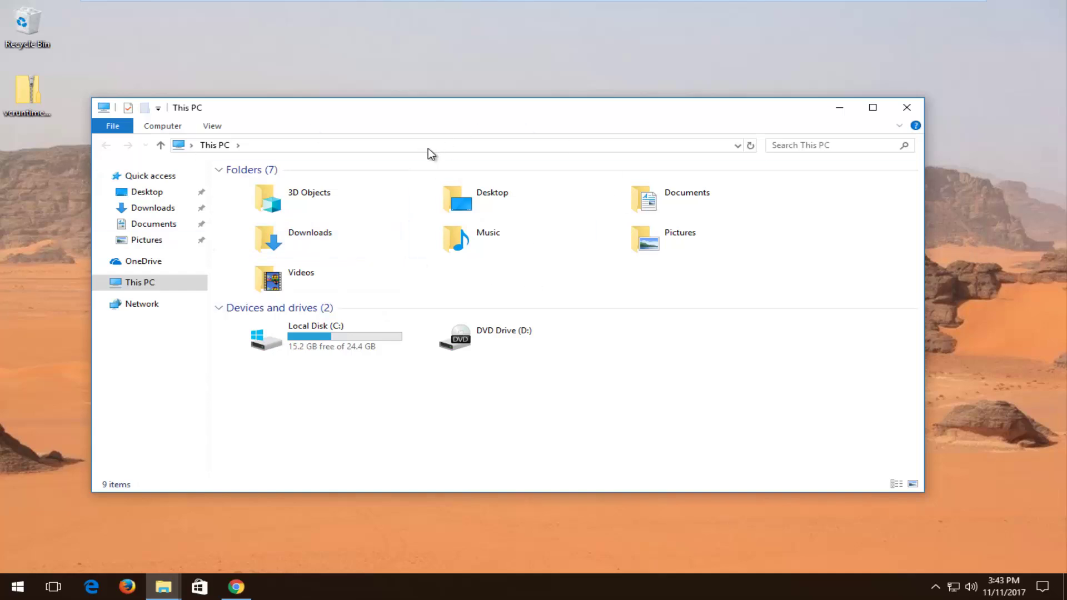
drag(455, 117, 483, 119)
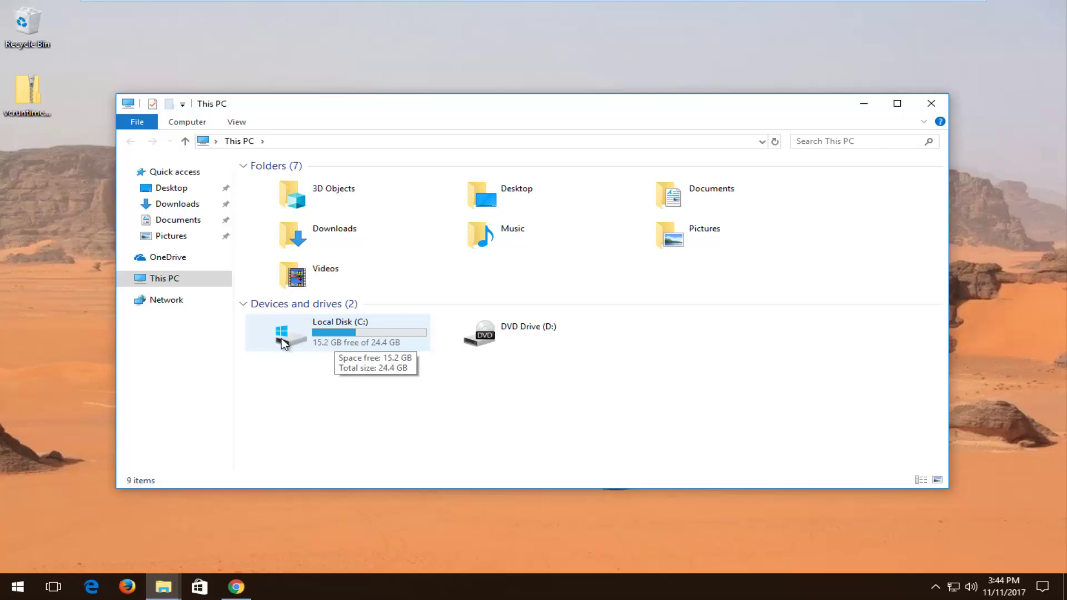
double_click(315, 340)
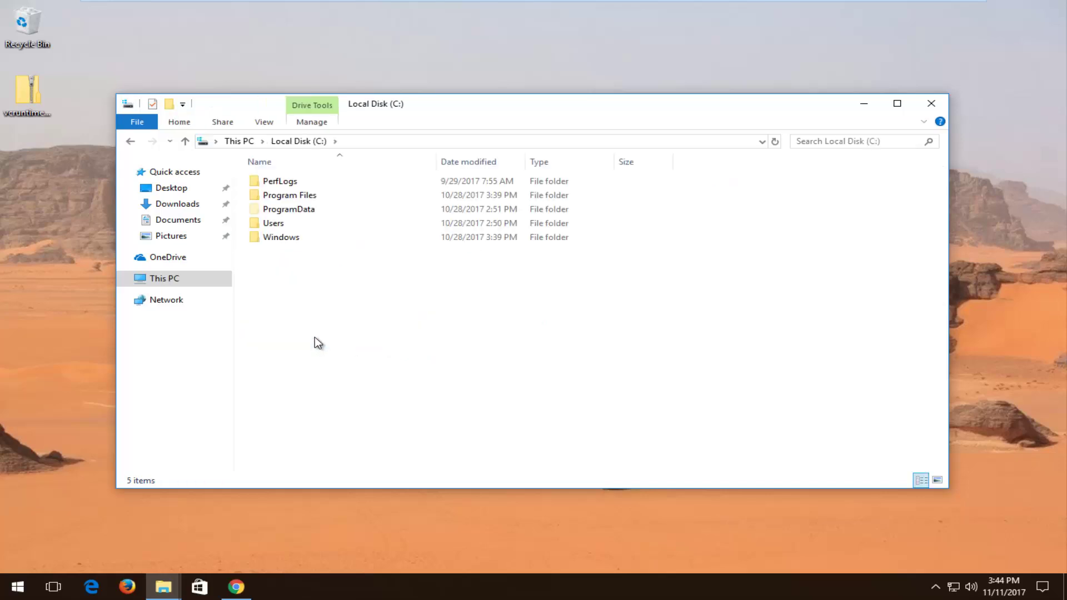
click(275, 238)
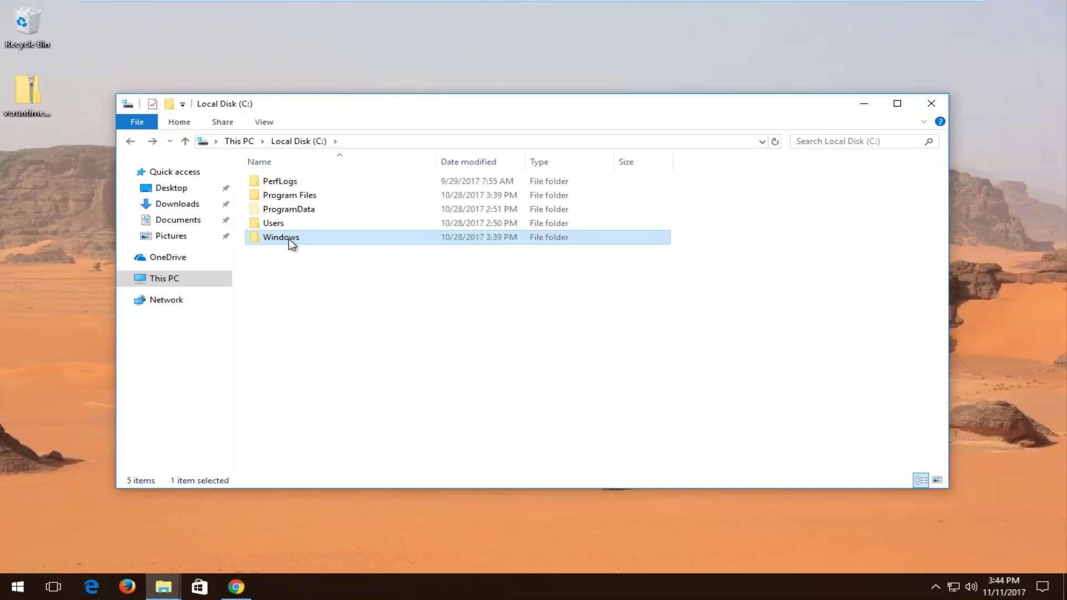
double_click(271, 242)
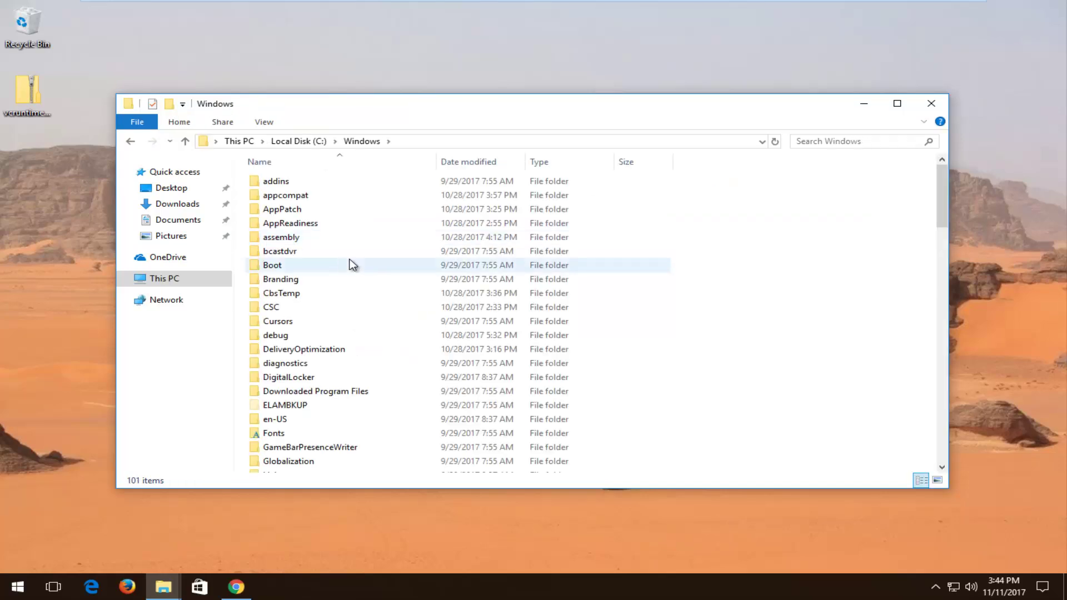
Step: Locate the System32 folder inside the Windows folder and open it
scroll(350, 264, down, 1)
scroll(348, 259, down, 11)
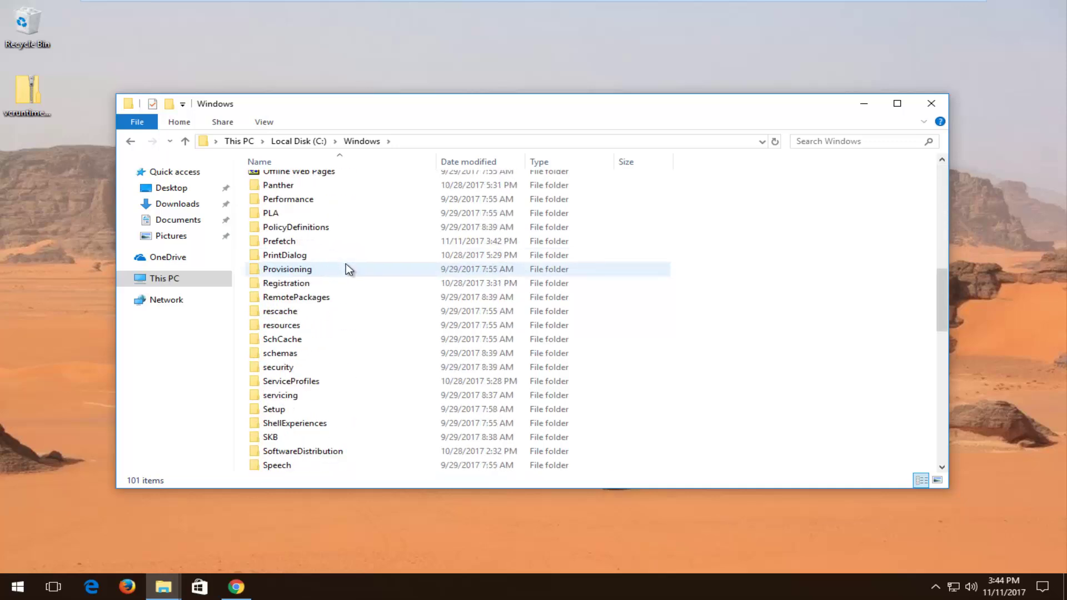
scroll(344, 270, down, 2)
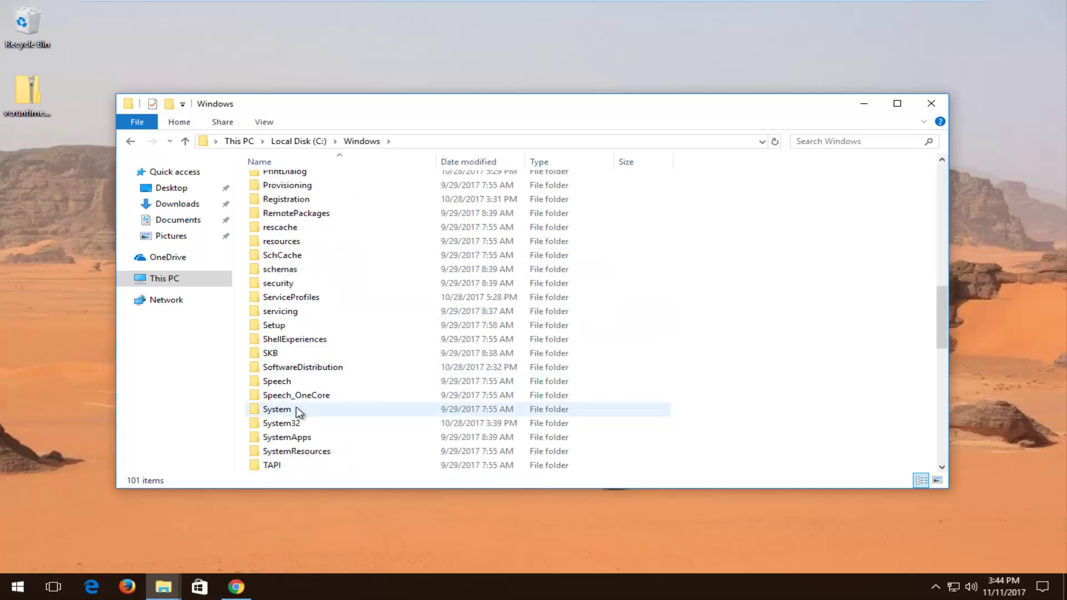
click(285, 425)
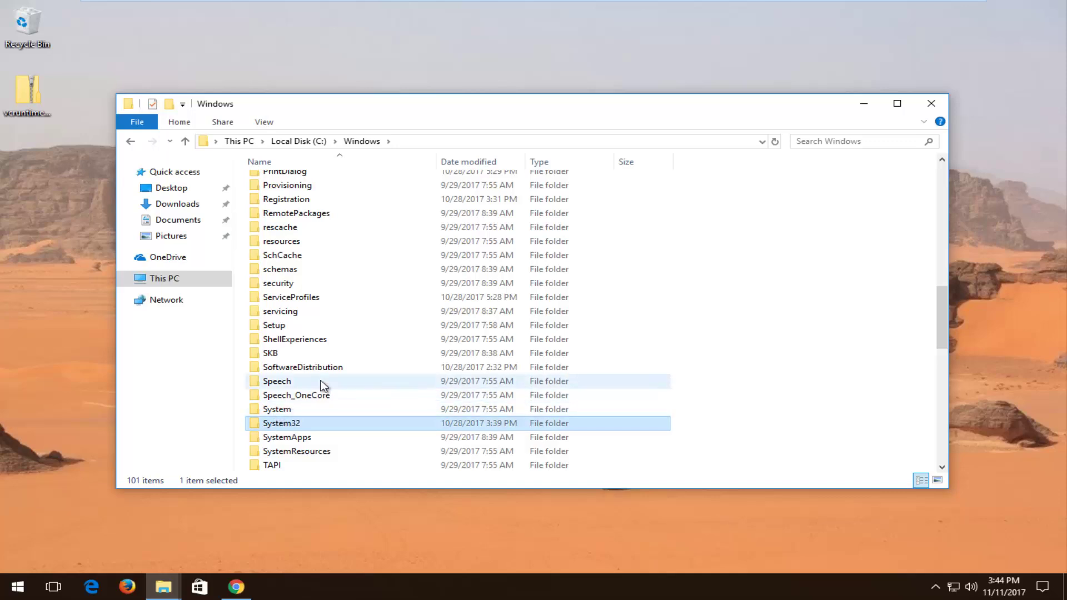
scroll(323, 385, down, 1)
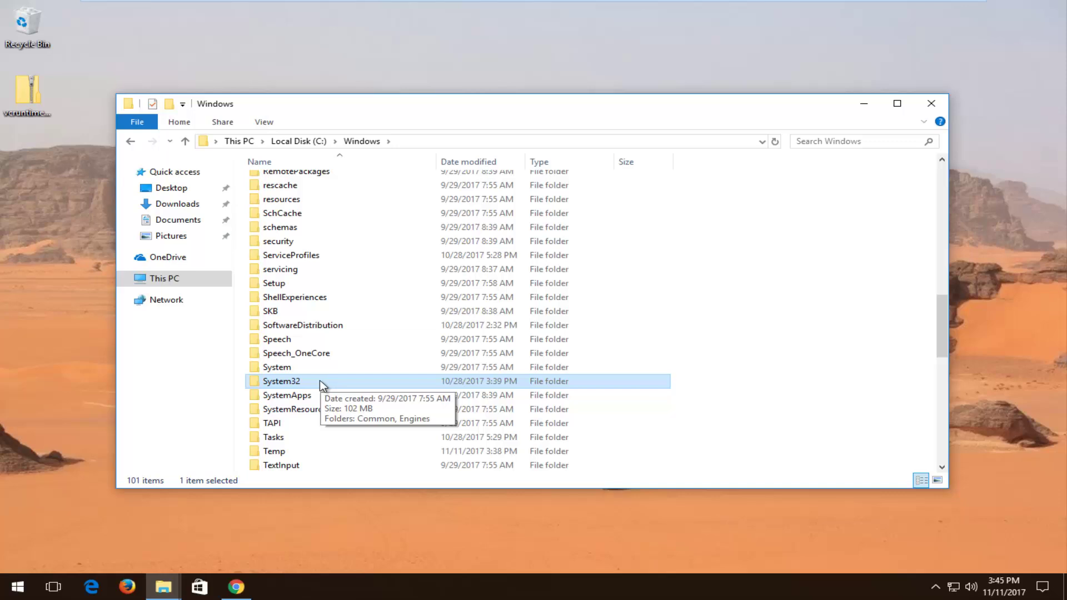
mouse_move(281, 383)
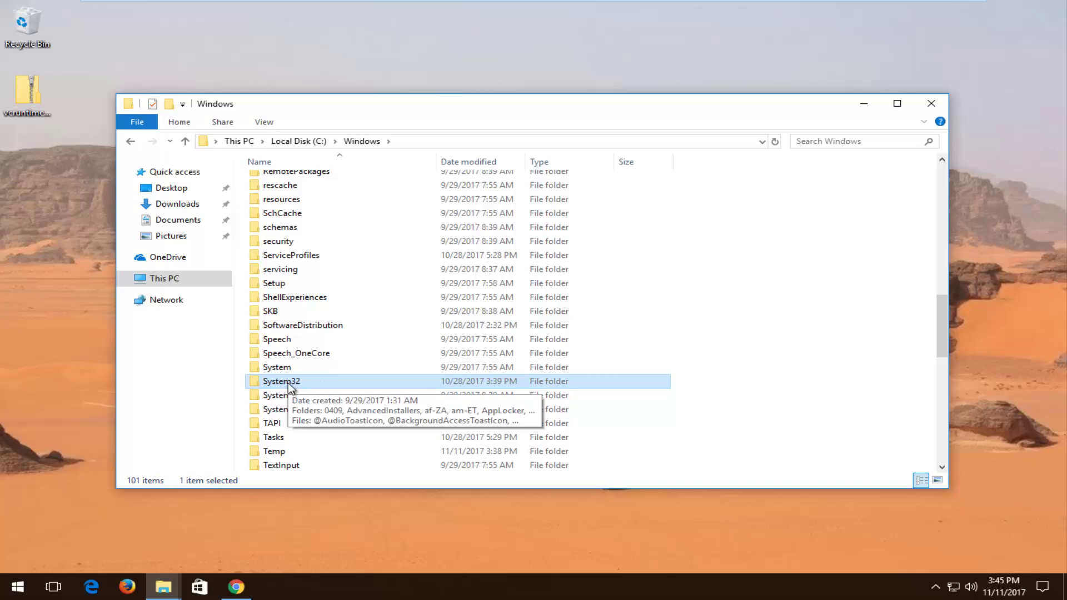
double_click(288, 380)
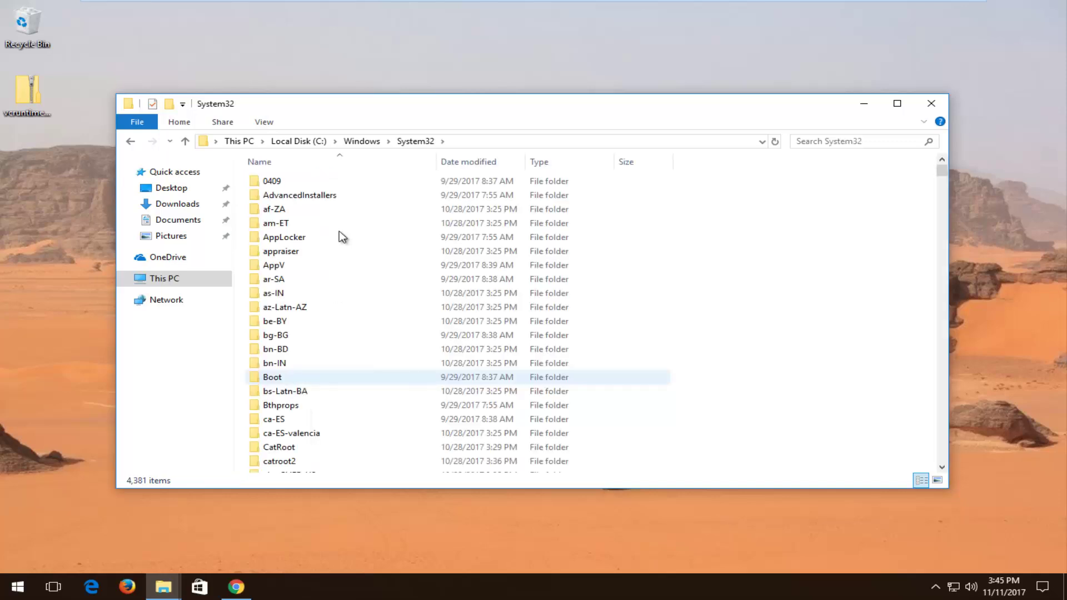
Step: Bring back the vcruntime140 zip window and arrange it beside the System32 window so both file lists are visible
drag(305, 112, 235, 100)
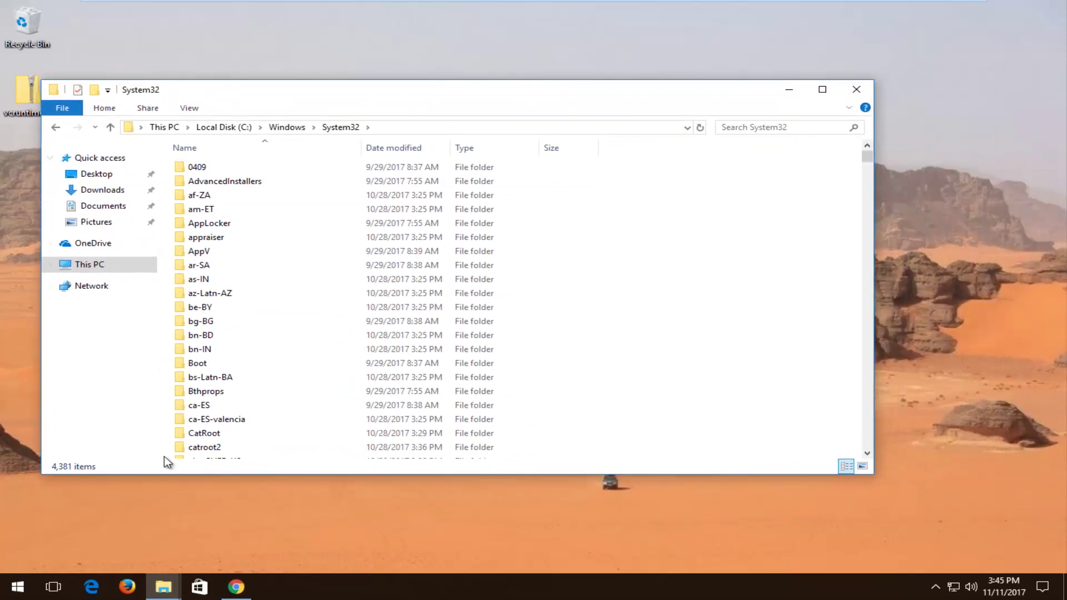
mouse_move(163, 587)
click(128, 527)
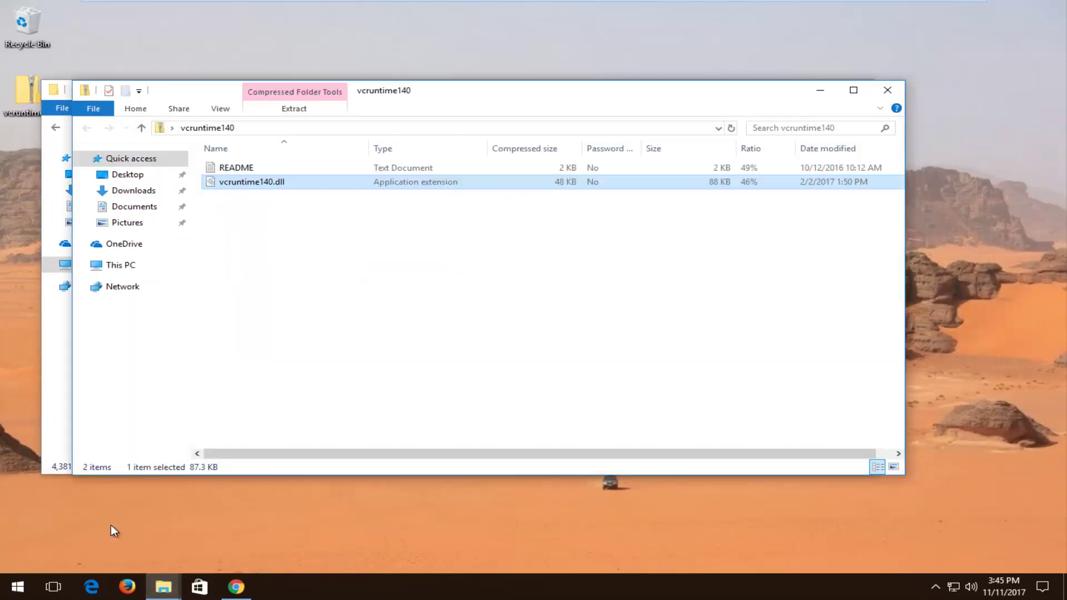
drag(404, 106, 768, 127)
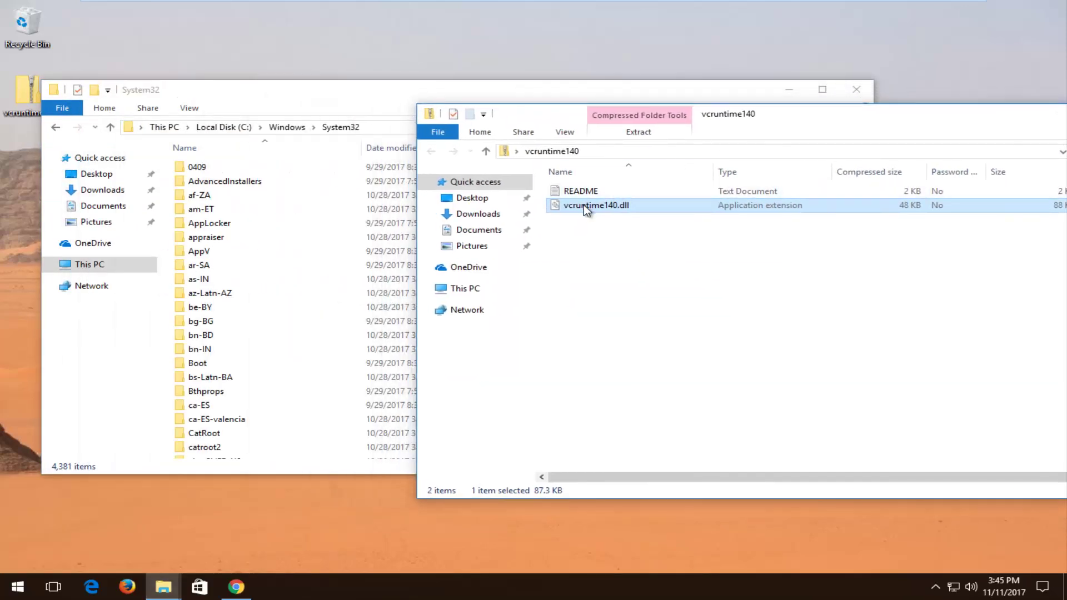
drag(584, 205, 320, 271)
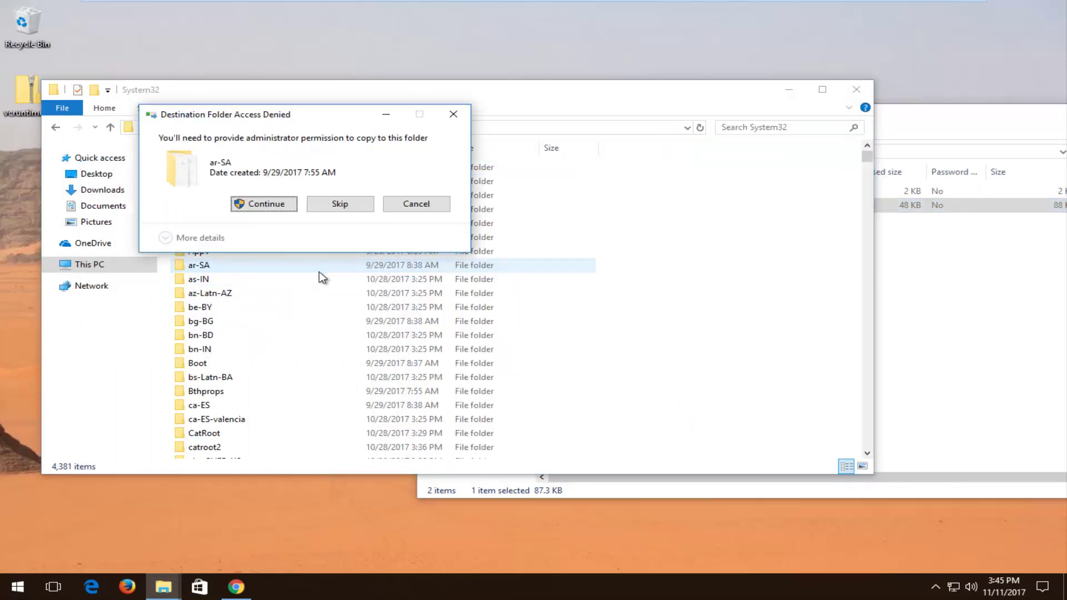
click(416, 204)
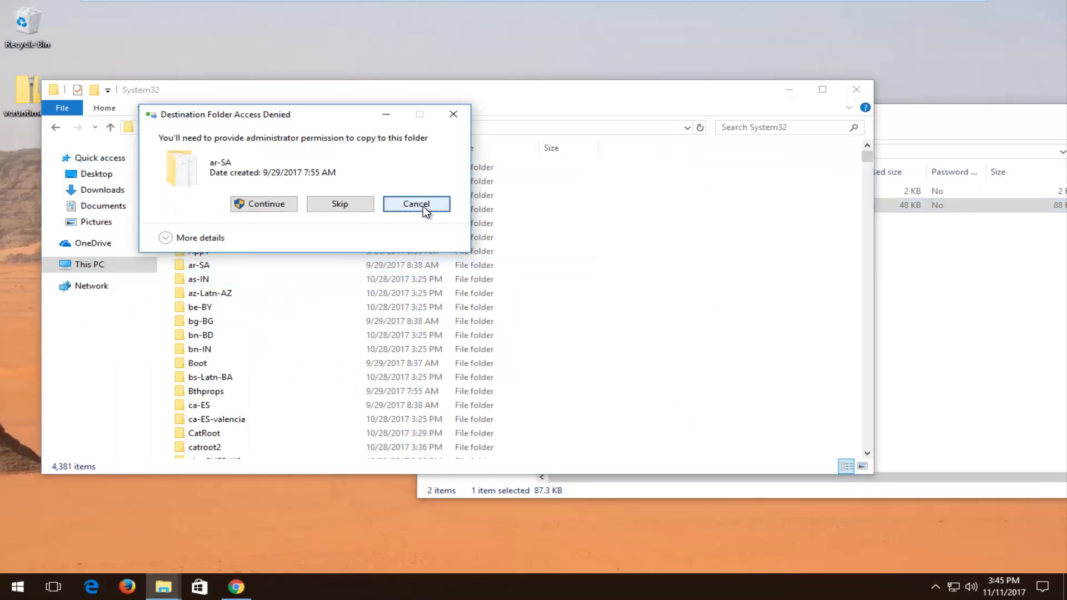
click(911, 298)
Step: Copy vcruntime140.dll from the zip into the System32 folder with administrator permission, and close the System32 window
drag(663, 206, 352, 125)
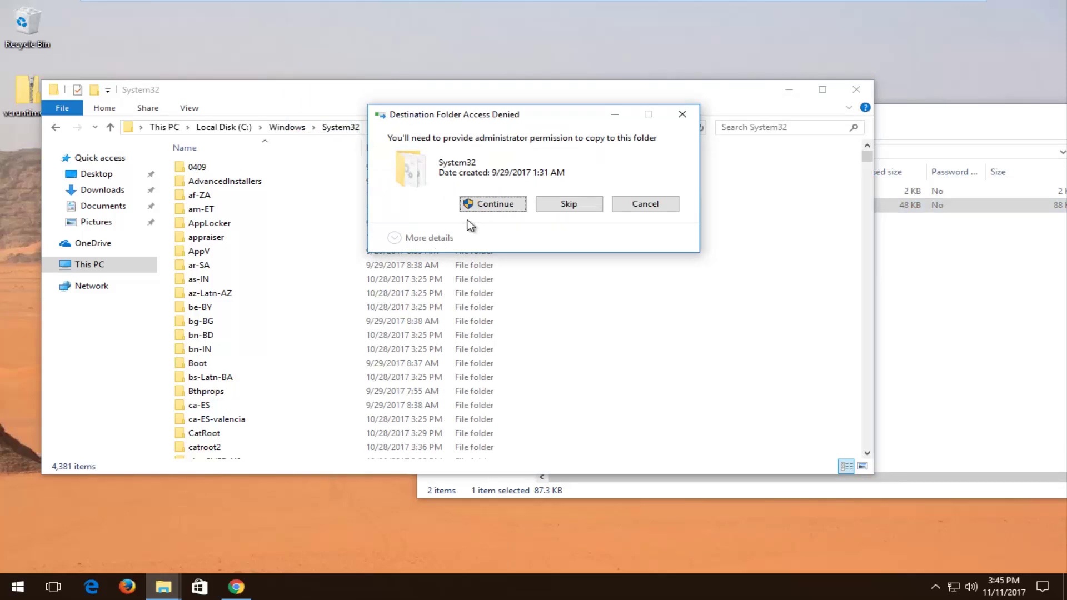
click(482, 207)
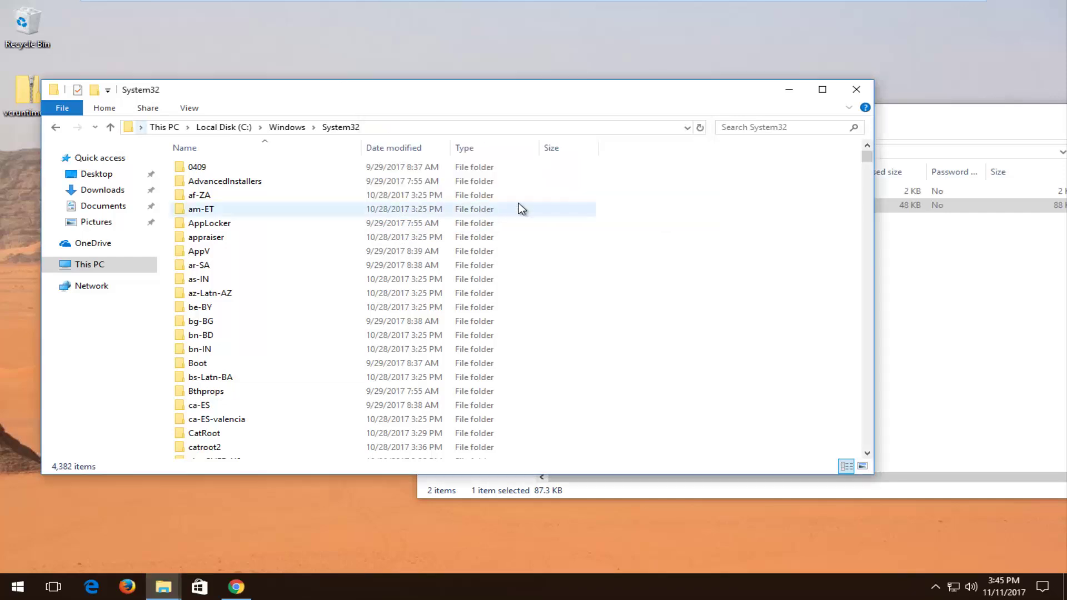
click(856, 89)
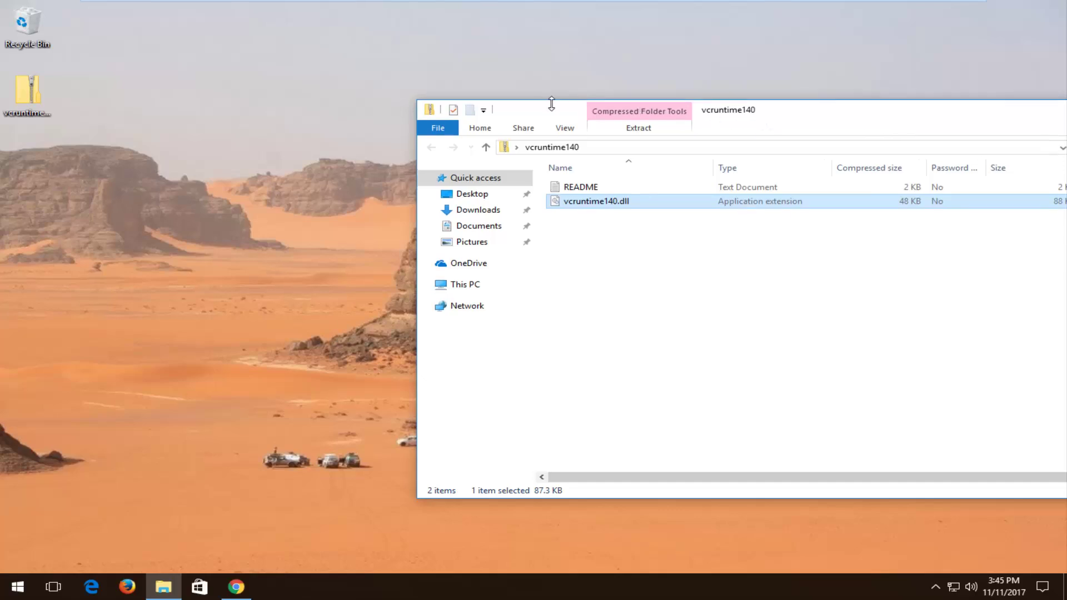
drag(762, 112, 483, 98)
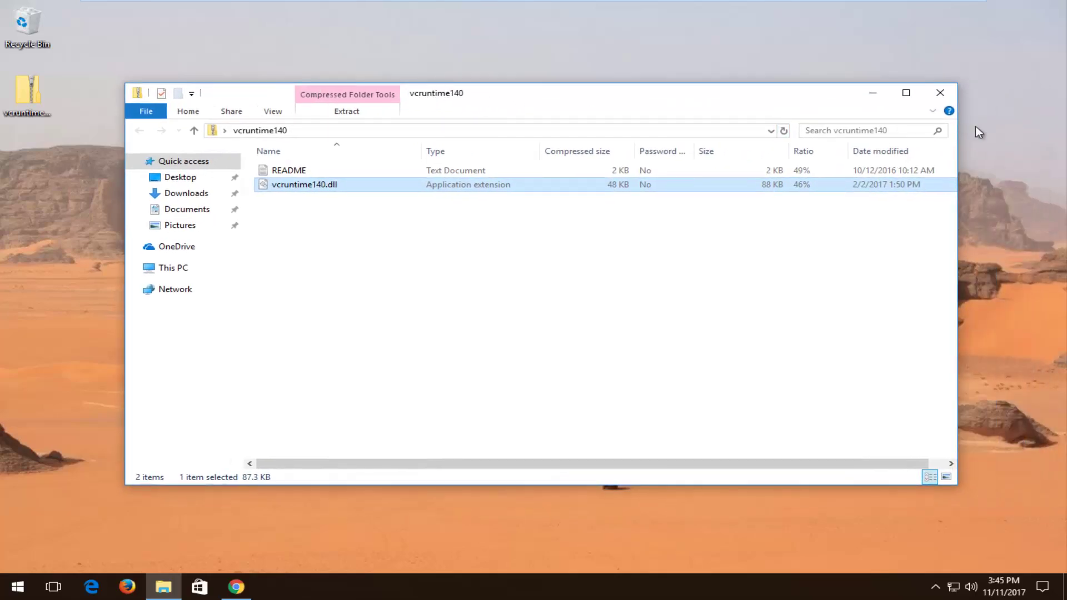